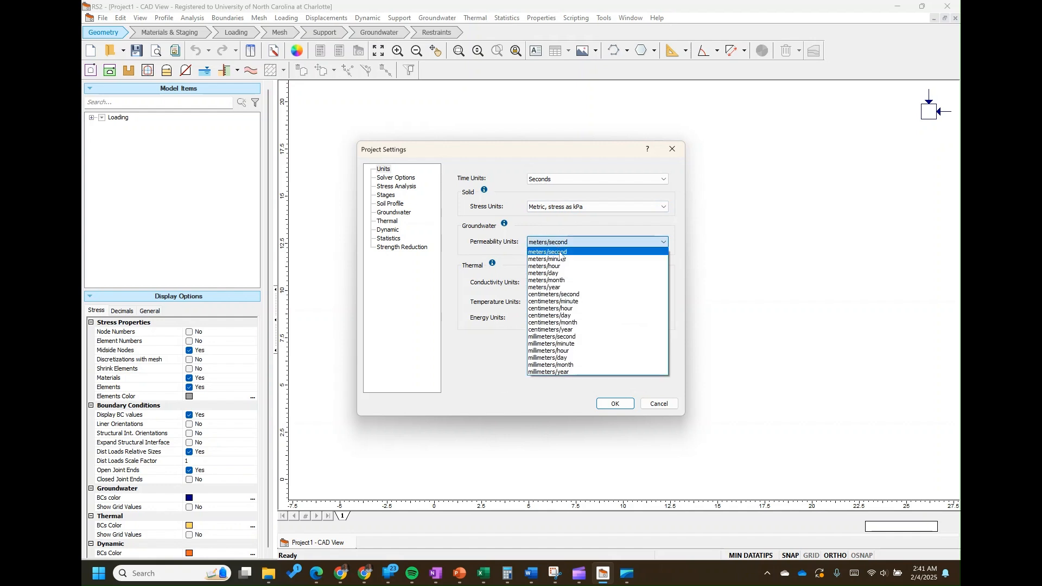
- Set the project's permeability units to centimeters/second and the groundwater method to Steady State FEA
{"action": "left_click", "coordinate": [561, 294]}
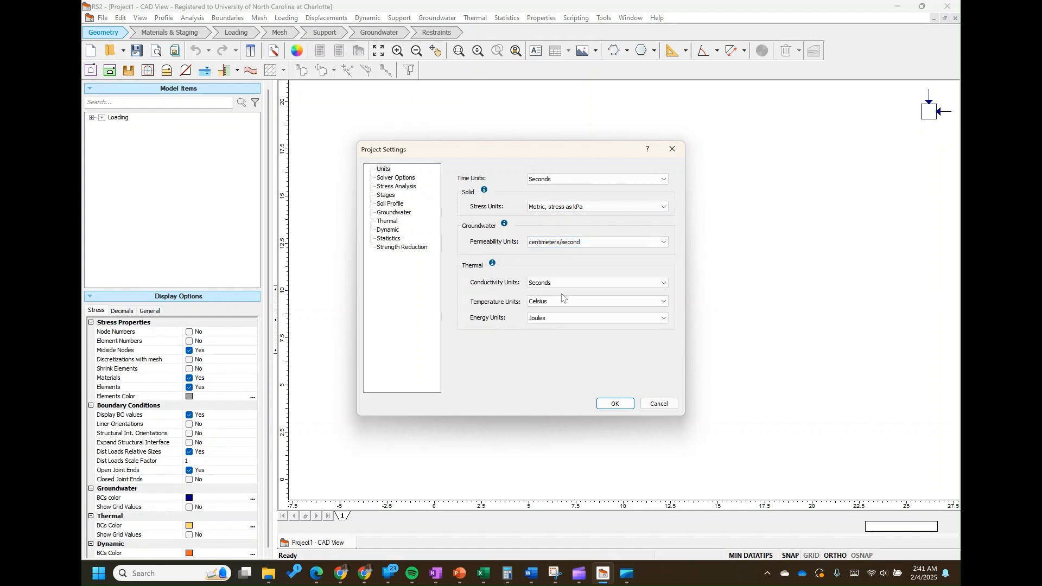
{"action": "left_click", "coordinate": [394, 212]}
{"action": "left_click", "coordinate": [624, 175]}
{"action": "left_click", "coordinate": [559, 192]}
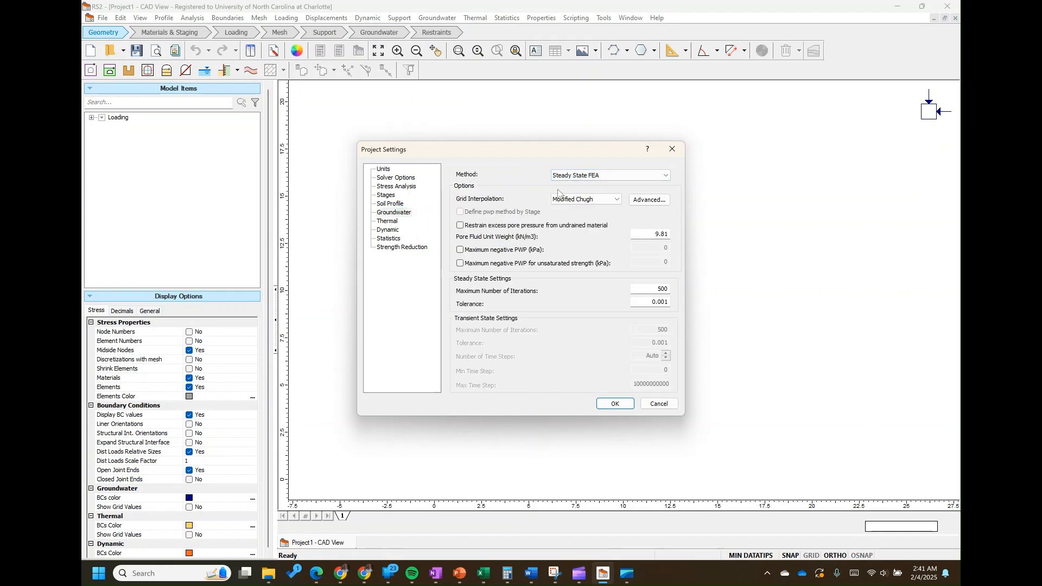
{"action": "left_click", "coordinate": [612, 403]}
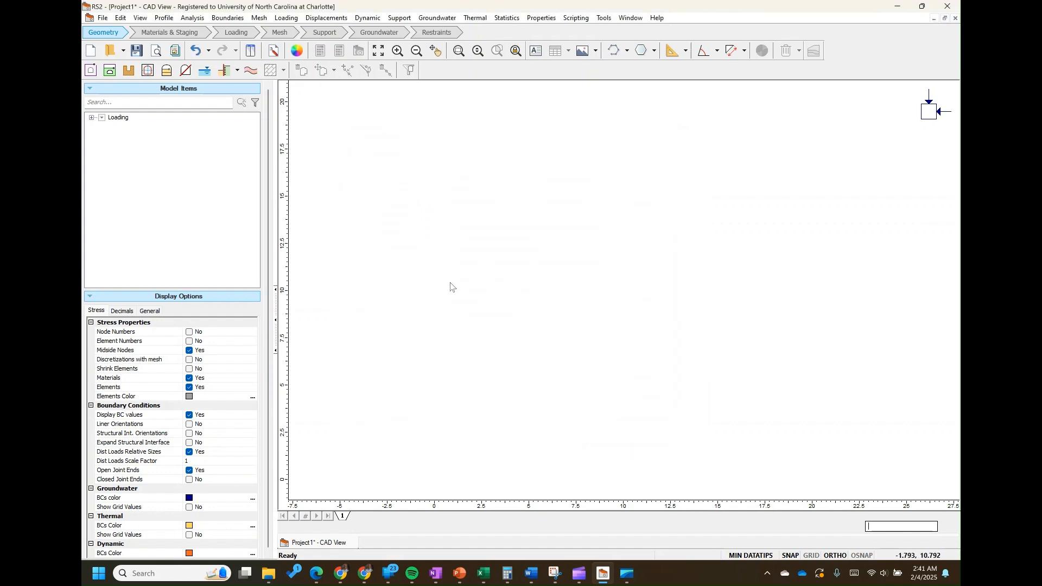
- Start the external boundary with a coordinate table and enter its first vertex at (0, 0)
{"action": "left_click", "coordinate": [93, 71]}
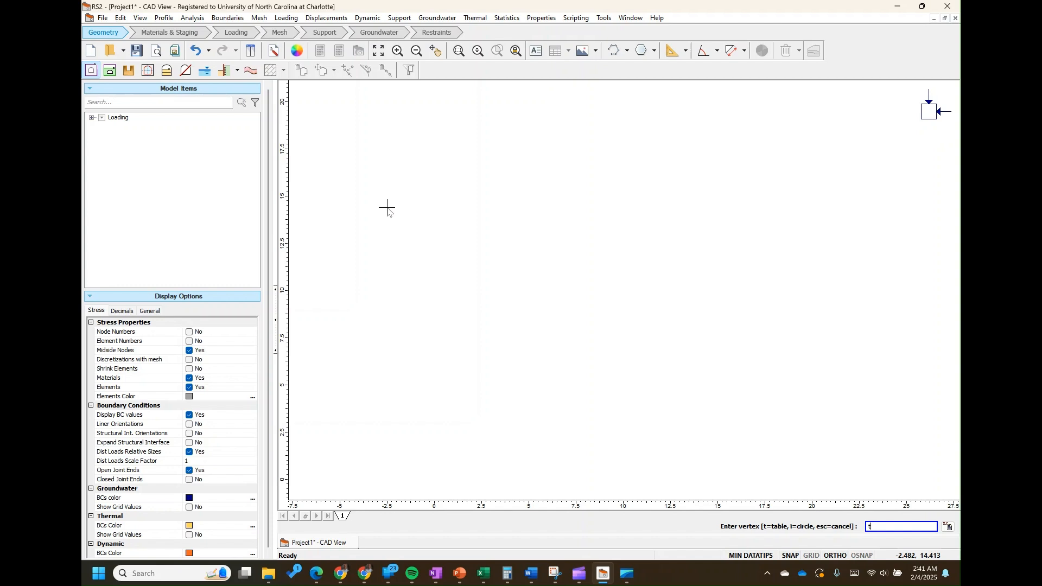
{"action": "type", "text": "t"}
{"action": "key", "text": "Return"}
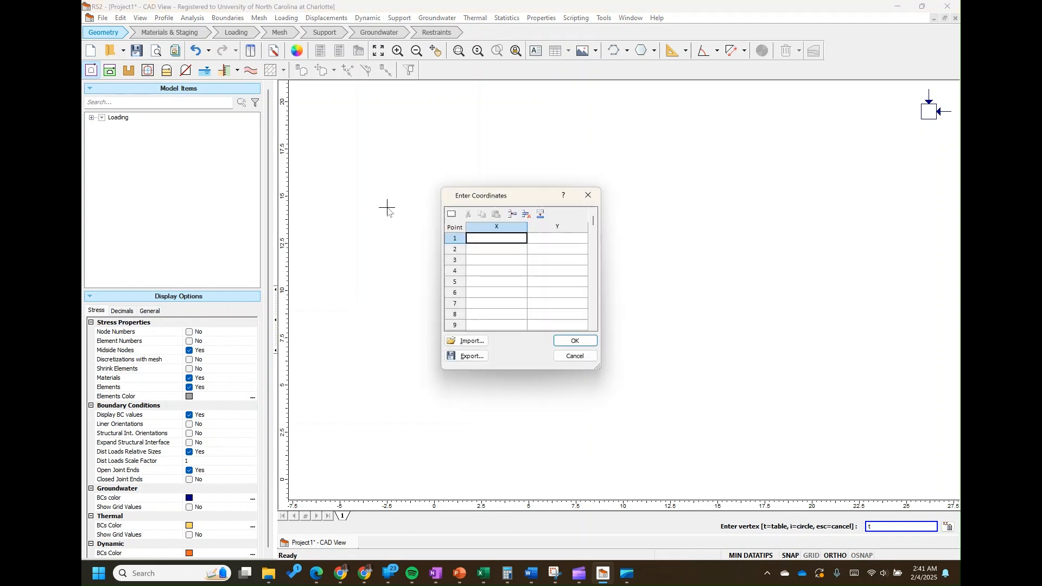
{"action": "type", "text": "0"}
{"action": "key", "text": "Tab"}
{"action": "type", "text": "0"}
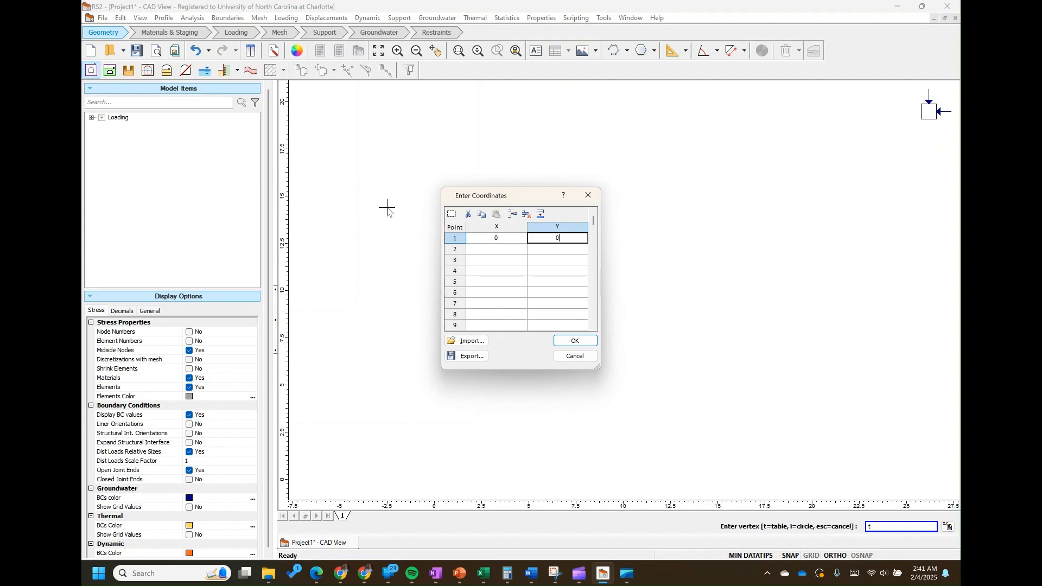
{"action": "key", "text": "Tab"}
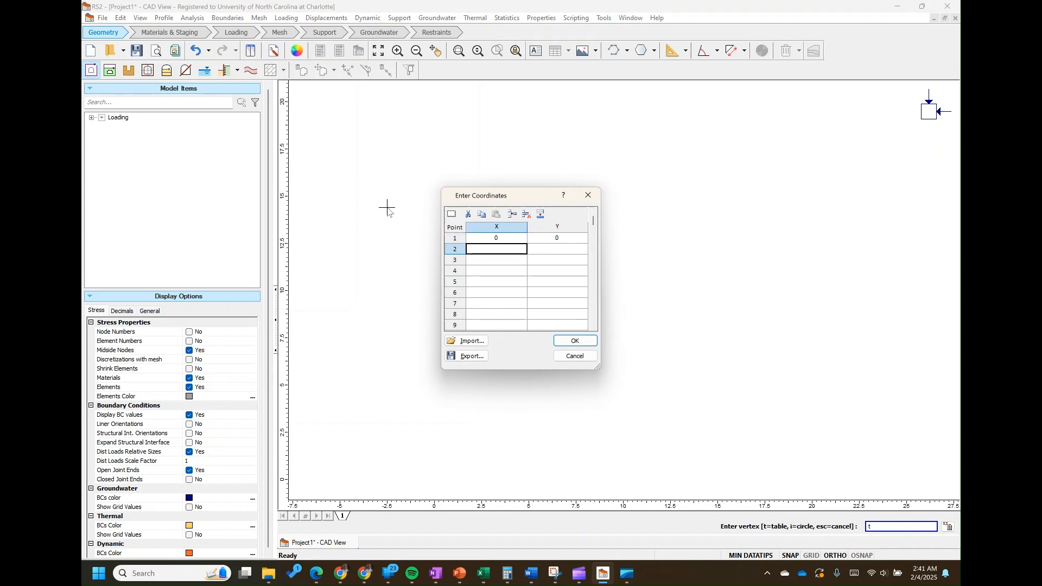
- Enter the external boundary's second and third vertices at (40, 0) and (40, 15)
{"action": "type", "text": "40"}
{"action": "key", "text": "Tab"}
{"action": "type", "text": "0"}
{"action": "key", "text": "Tab"}
{"action": "type", "text": "40"}
{"action": "key", "text": "Tab"}
{"action": "type", "text": "1"}
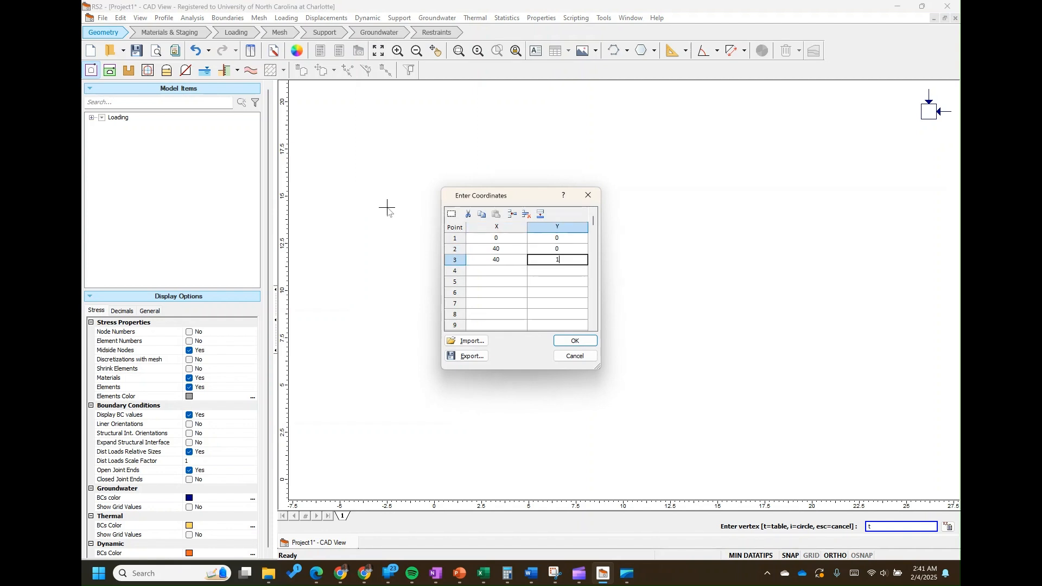
{"action": "type", "text": "5"}
{"action": "key", "text": "Tab"}
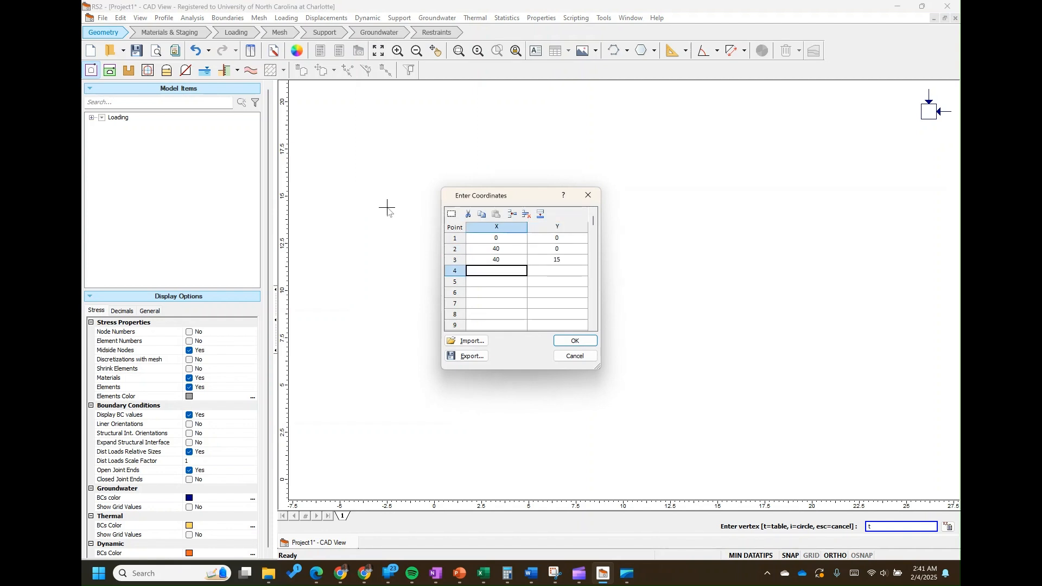
- Enter the external boundary's remaining vertices (0, 15) and (0, 0) and finish the rectangle
{"action": "type", "text": "0"}
{"action": "key", "text": "Tab"}
{"action": "type", "text": "15"}
{"action": "key", "text": "Tab"}
{"action": "type", "text": "0"}
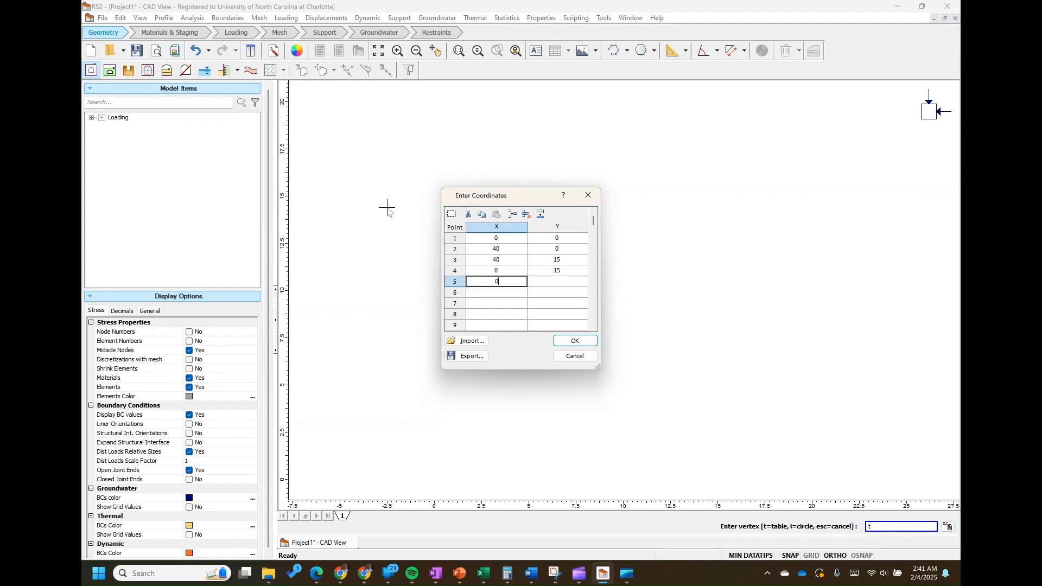
{"action": "key", "text": "Tab"}
{"action": "type", "text": "0"}
{"action": "left_click", "coordinate": [571, 340]}
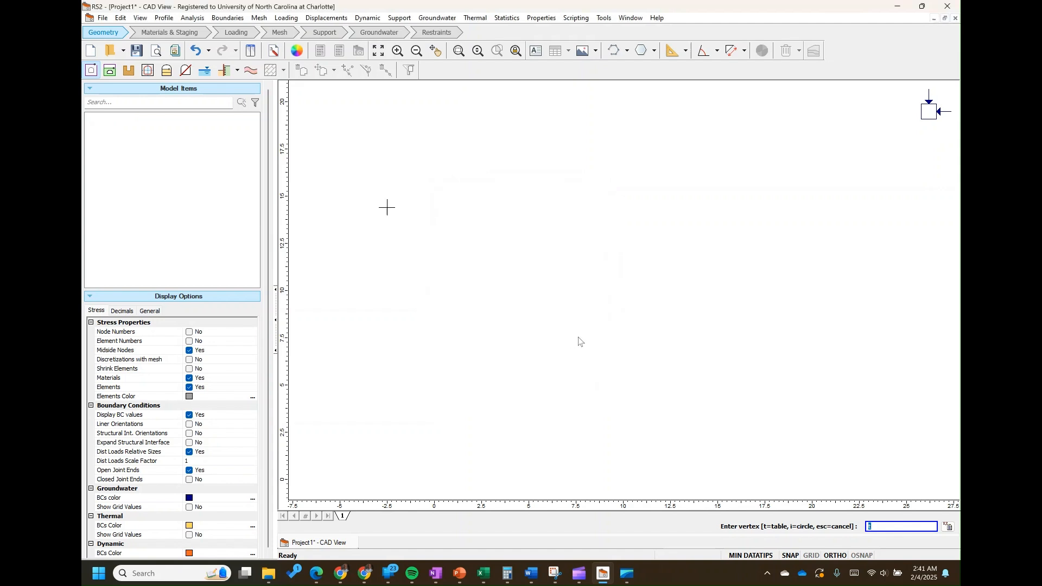
{"action": "scroll", "coordinate": [481, 237], "scroll_direction": "up", "scroll_amount": 3}
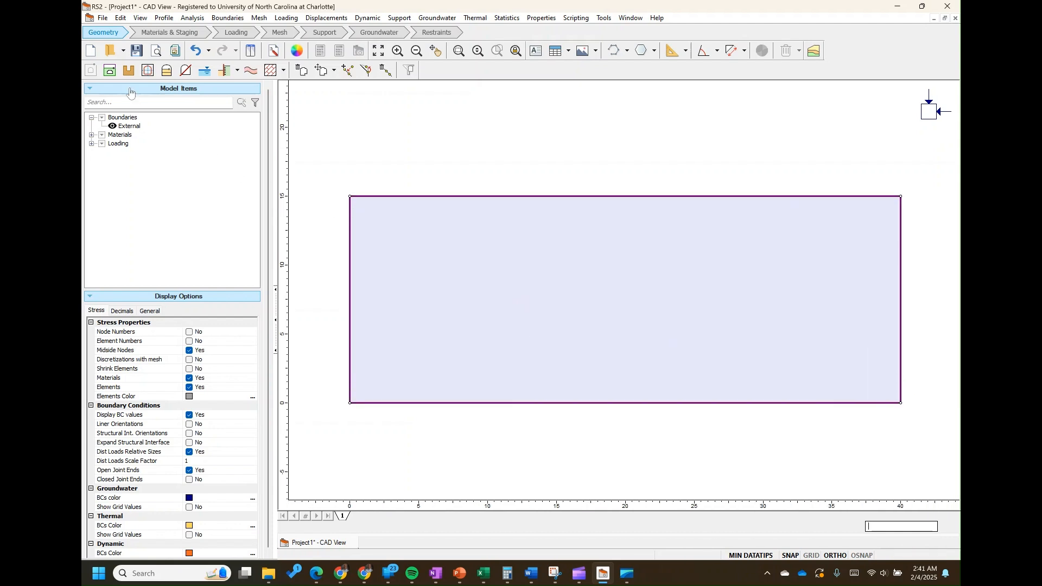
- Add a horizontal material boundary across the model from (0, 5) to (40, 5)
{"action": "left_click", "coordinate": [108, 72]}
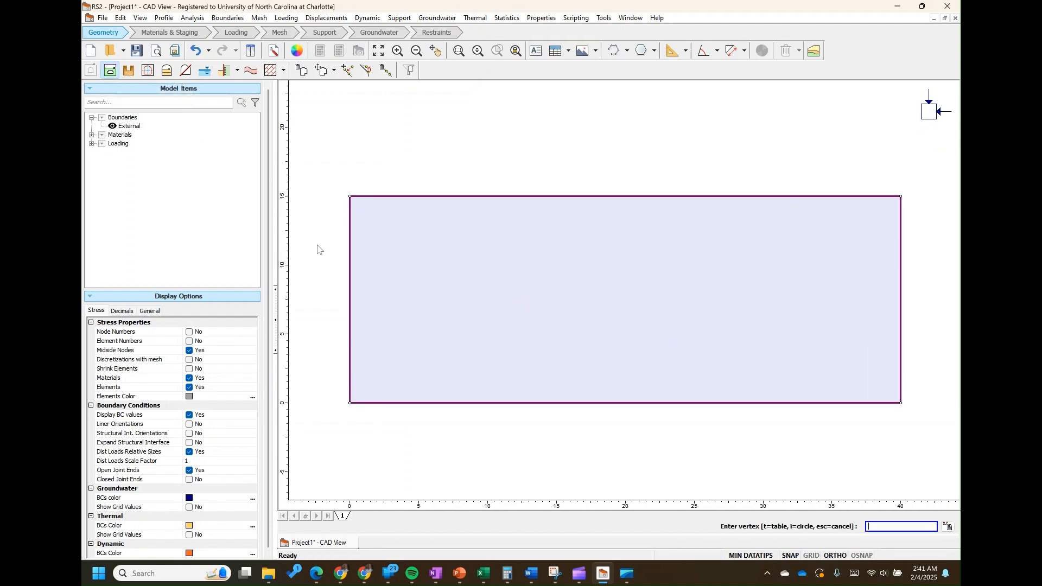
{"action": "mouse_move", "coordinate": [452, 572]}
{"action": "mouse_move", "coordinate": [360, 530]}
{"action": "type", "text": "0,5"}
{"action": "key", "text": "Return"}
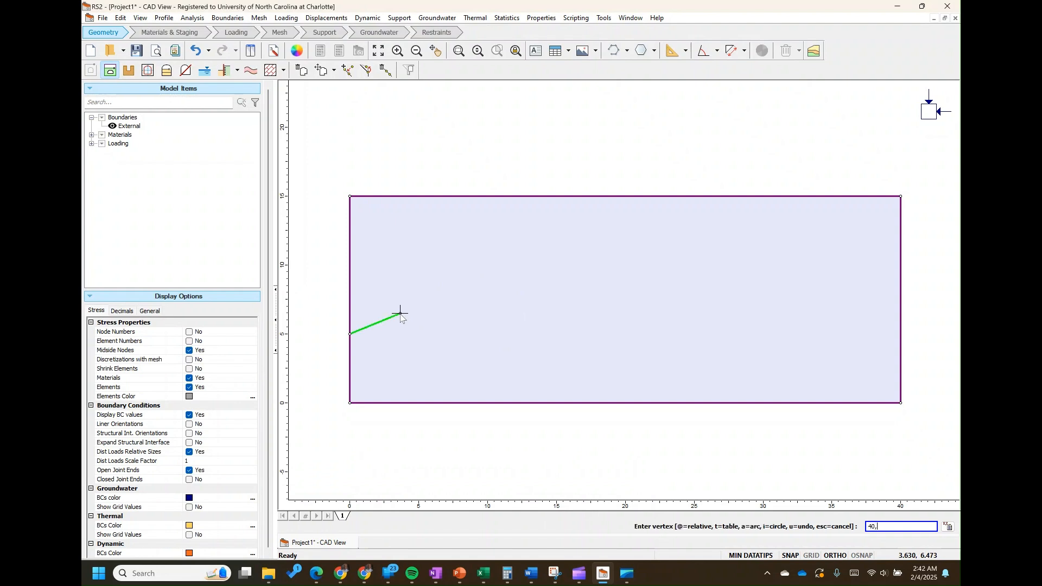
{"action": "type", "text": "40,5"}
{"action": "key", "text": "Return"}
{"action": "right_click", "coordinate": [408, 287]}
{"action": "left_click", "coordinate": [420, 292]}
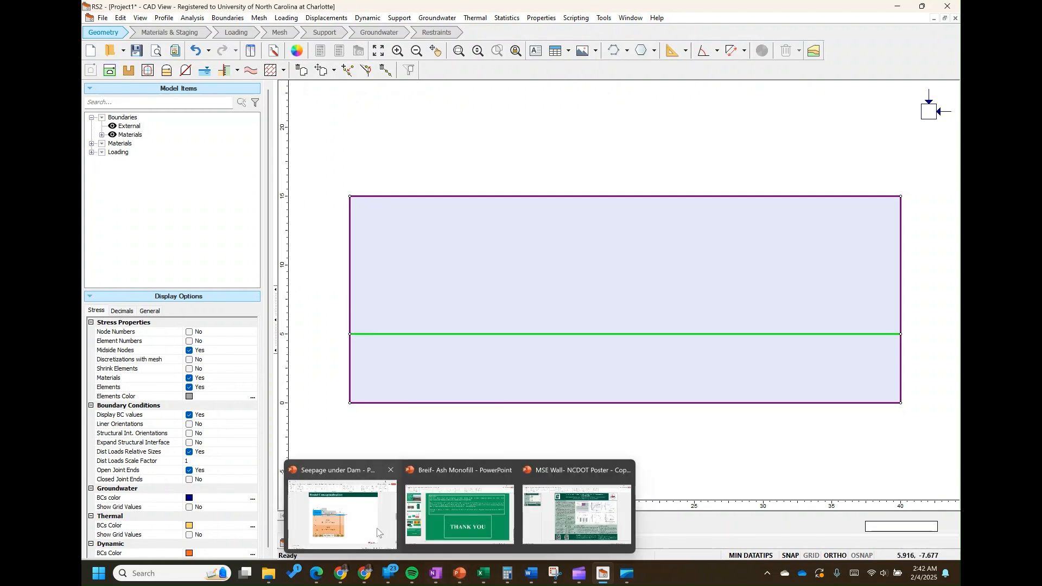
- Consult the dam dimensions in the Seepage under Dam presentation and add a material boundary through (0,10), (15,10), (15,9), (25,9), (25,10) and (40,10)
{"action": "left_click", "coordinate": [378, 526]}
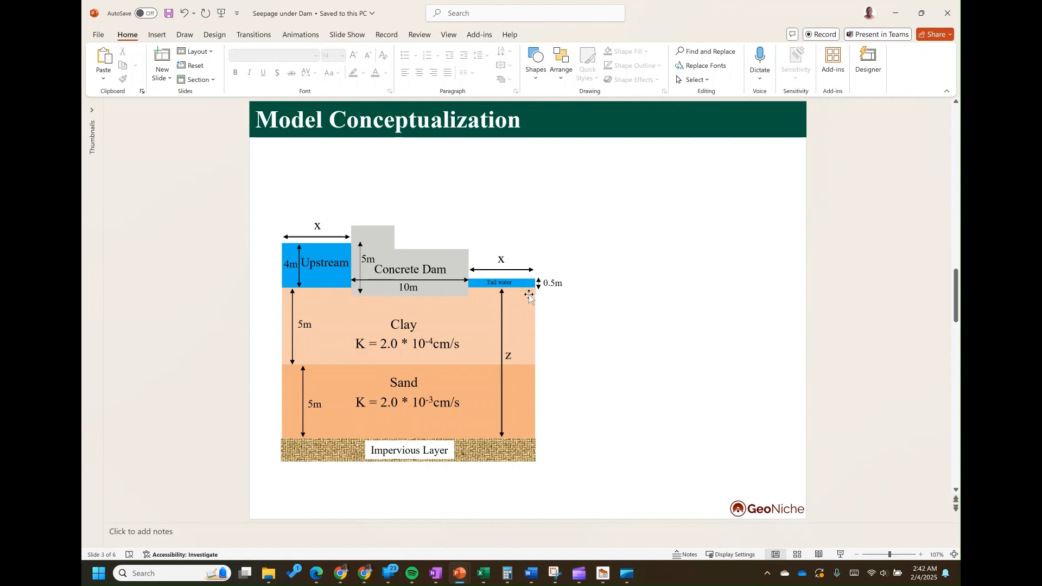
{"action": "mouse_move", "coordinate": [597, 559]}
{"action": "left_click", "coordinate": [591, 504]}
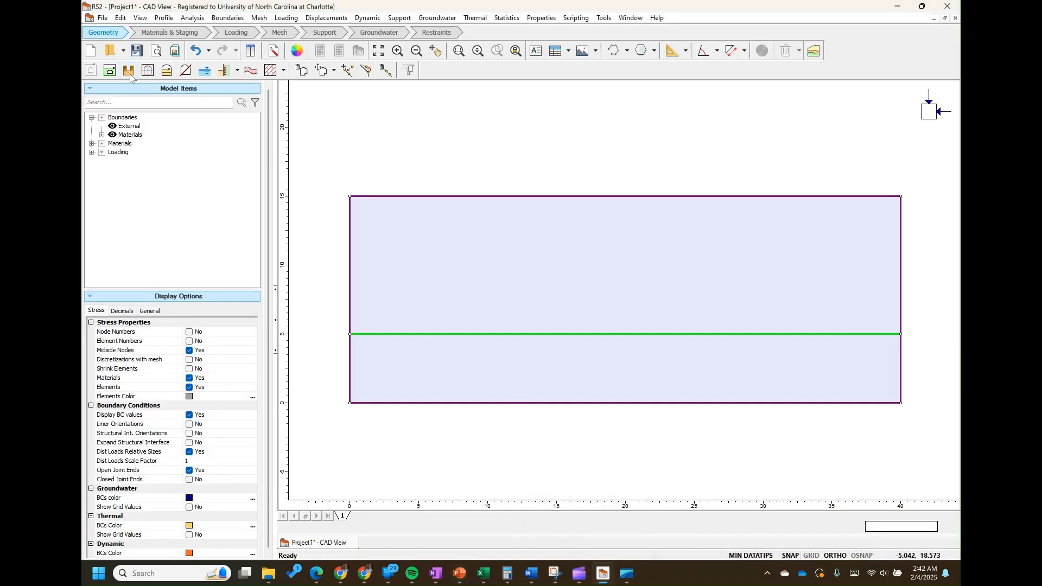
{"action": "left_click", "coordinate": [110, 71]}
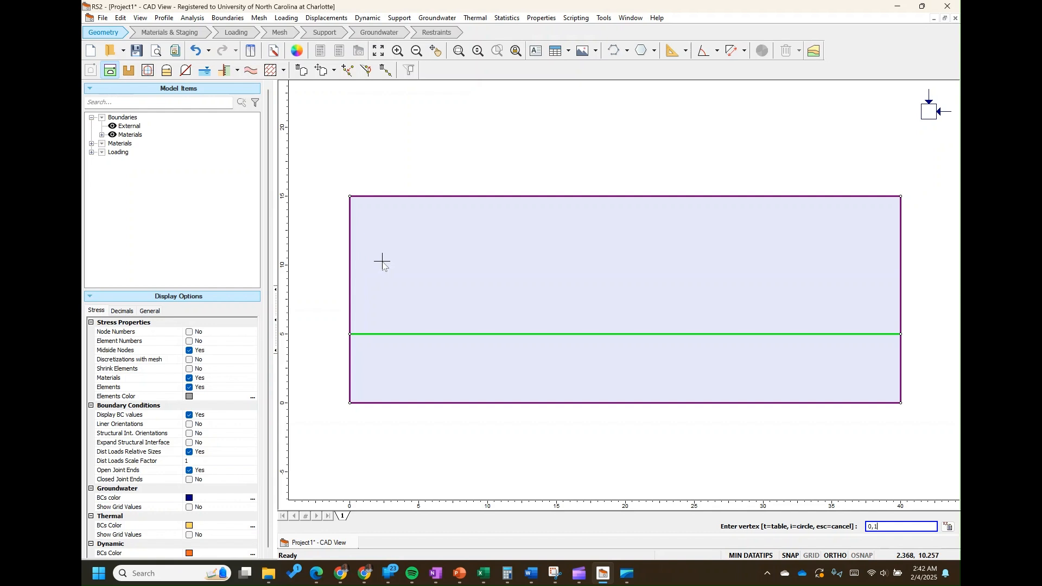
{"action": "key", "text": "Return"}
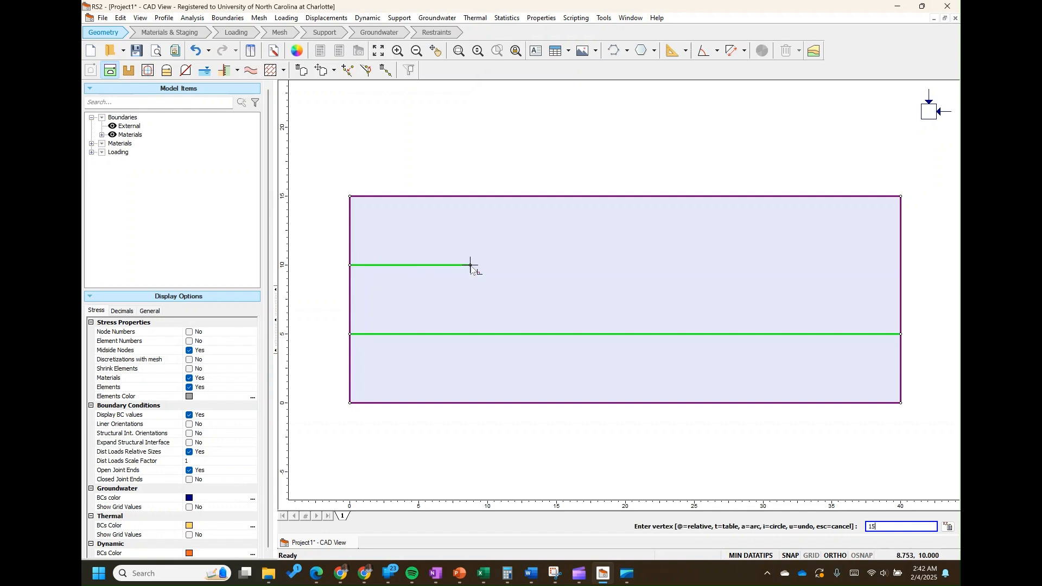
{"action": "key", "text": "Return"}
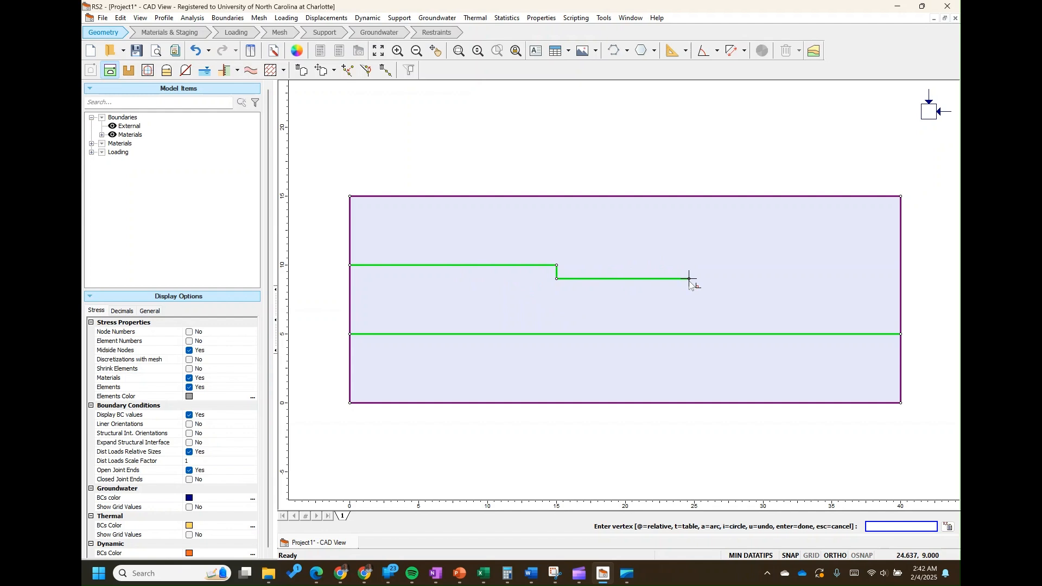
{"action": "key", "text": "Return"}
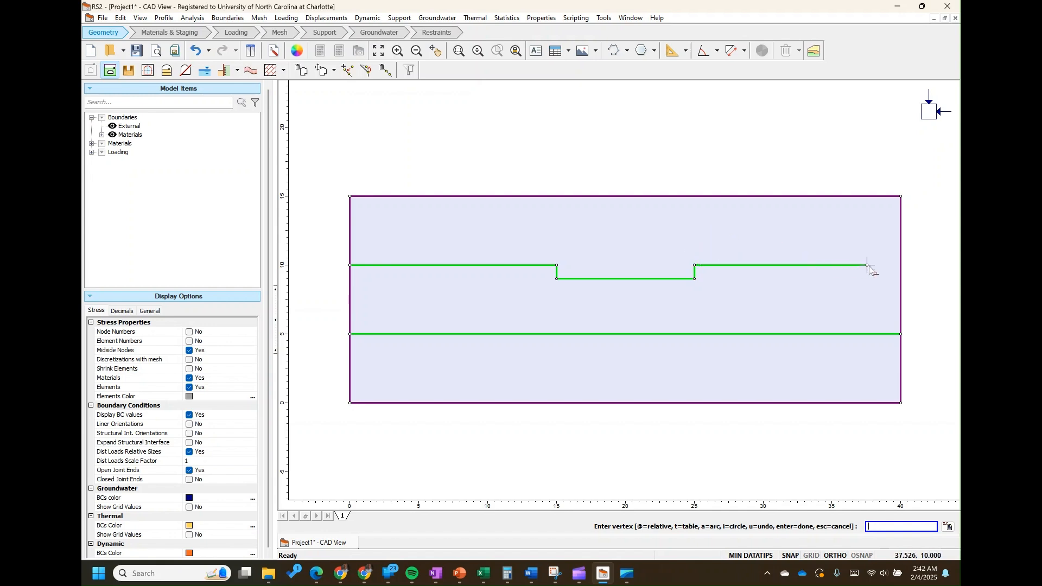
{"action": "left_click", "coordinate": [900, 266]}
{"action": "right_click", "coordinate": [900, 266]}
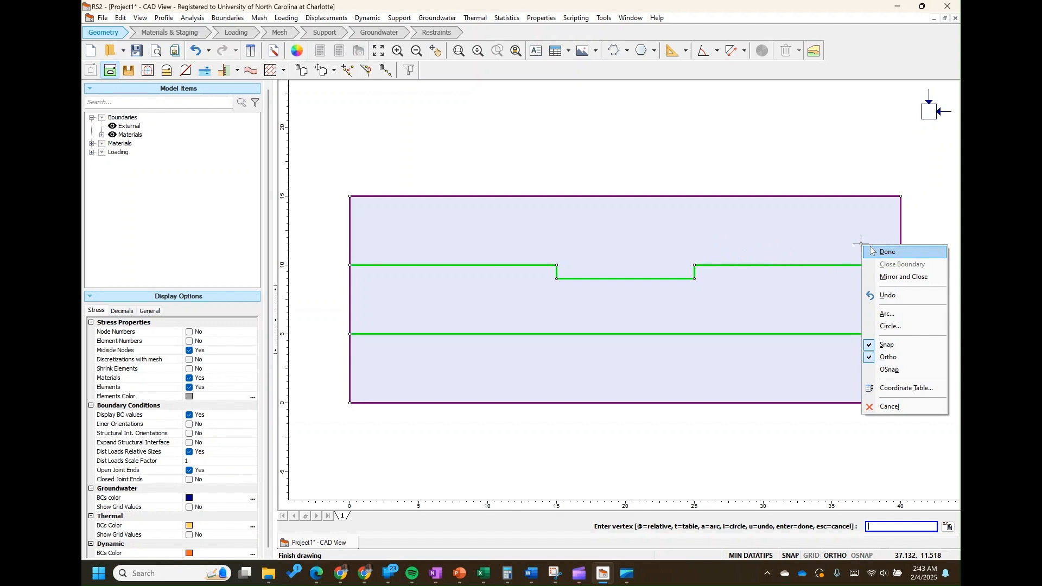
{"action": "left_click", "coordinate": [874, 251]}
- Excavate the region above the stepped boundary and assign a different material to the middle layer from the bottom layer's
{"action": "right_click", "coordinate": [445, 233]}
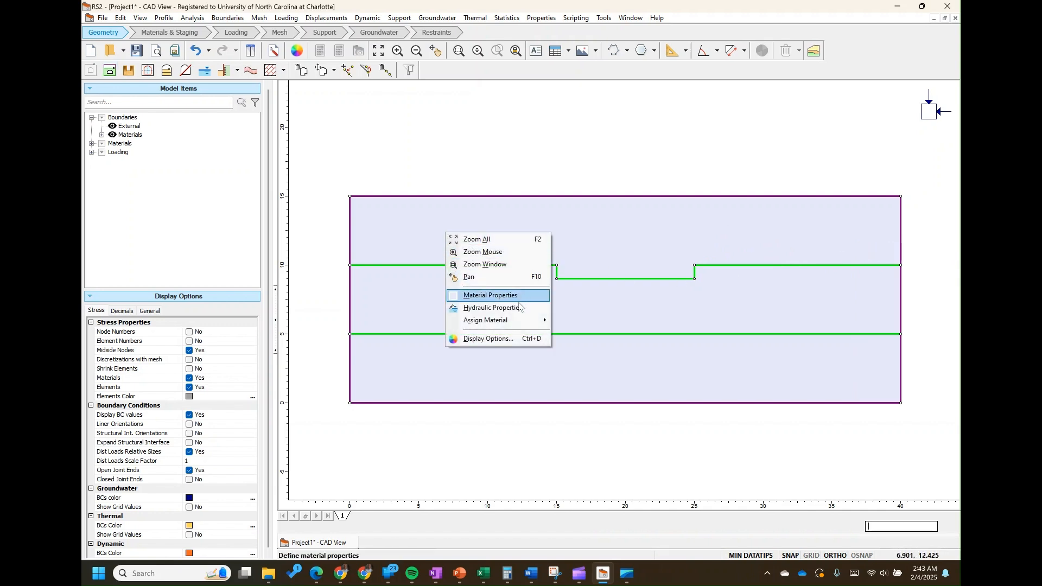
{"action": "mouse_move", "coordinate": [520, 319]}
{"action": "left_click", "coordinate": [591, 321]}
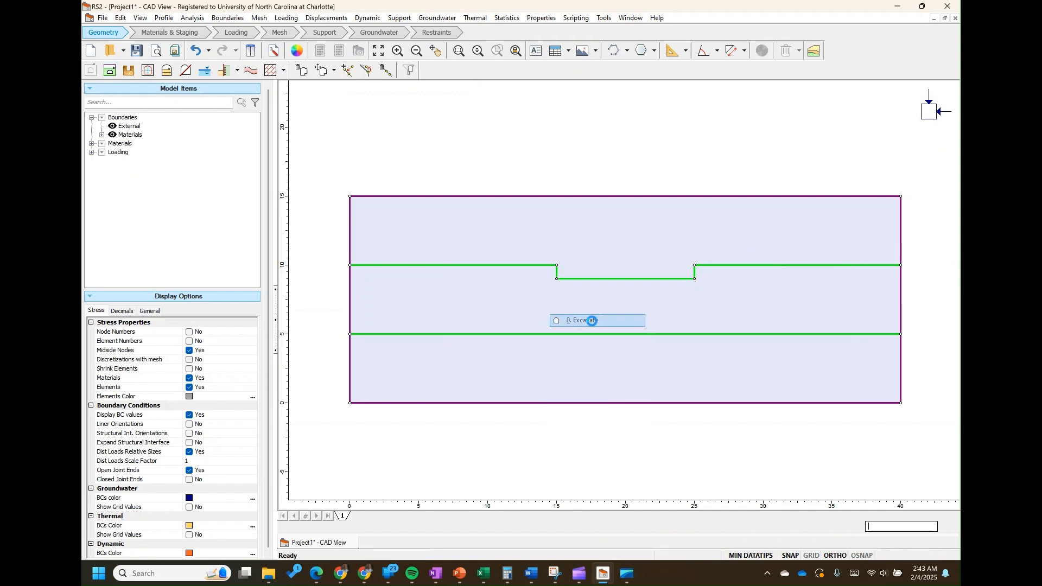
{"action": "right_click", "coordinate": [477, 308]}
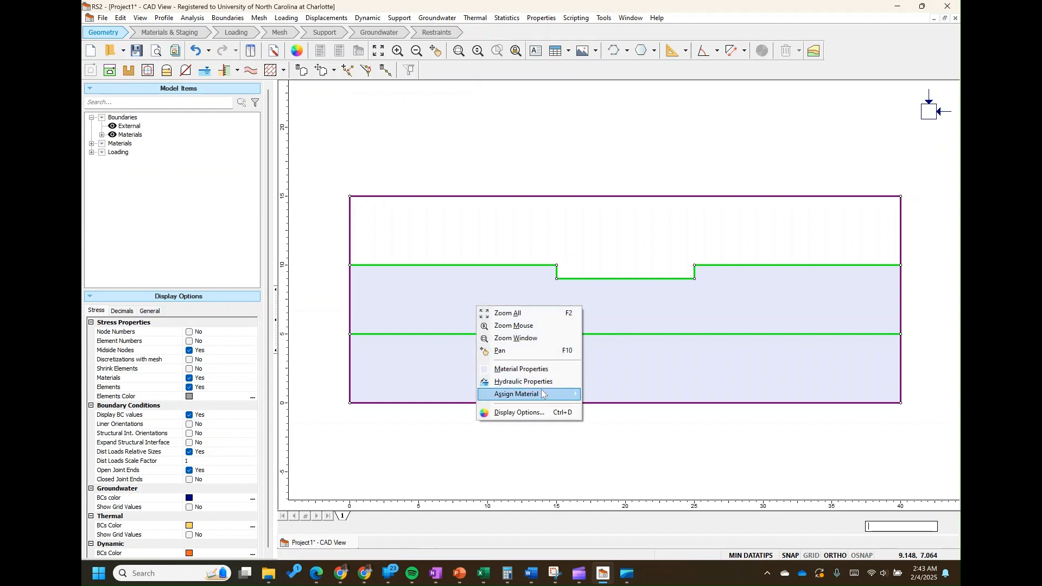
{"action": "mouse_move", "coordinate": [559, 395]}
{"action": "left_click", "coordinate": [616, 425]}
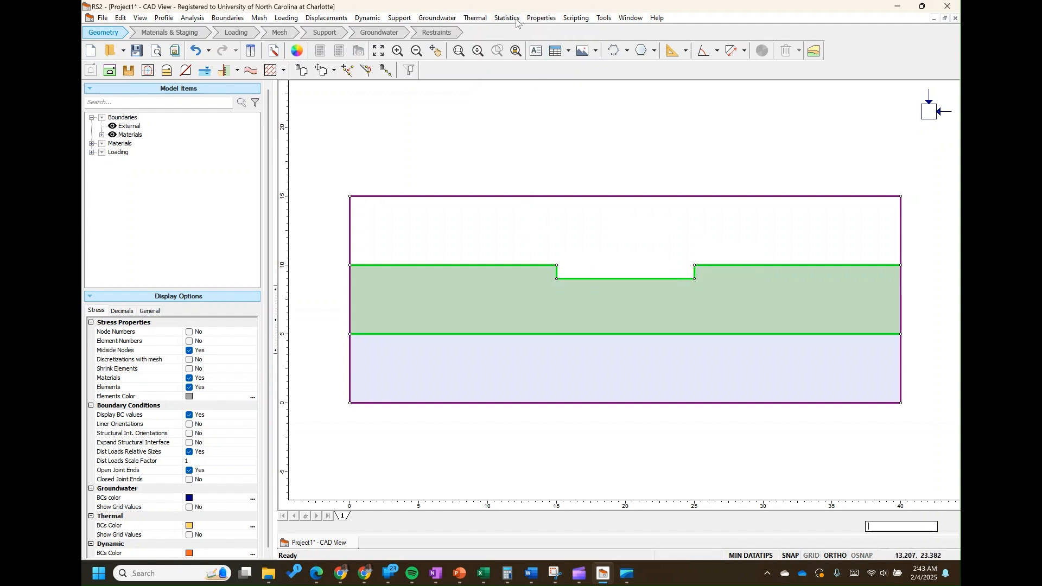
- Review the joint and liner definitions of the Structural 1 interface property and keep their default values
{"action": "left_click", "coordinate": [541, 18]}
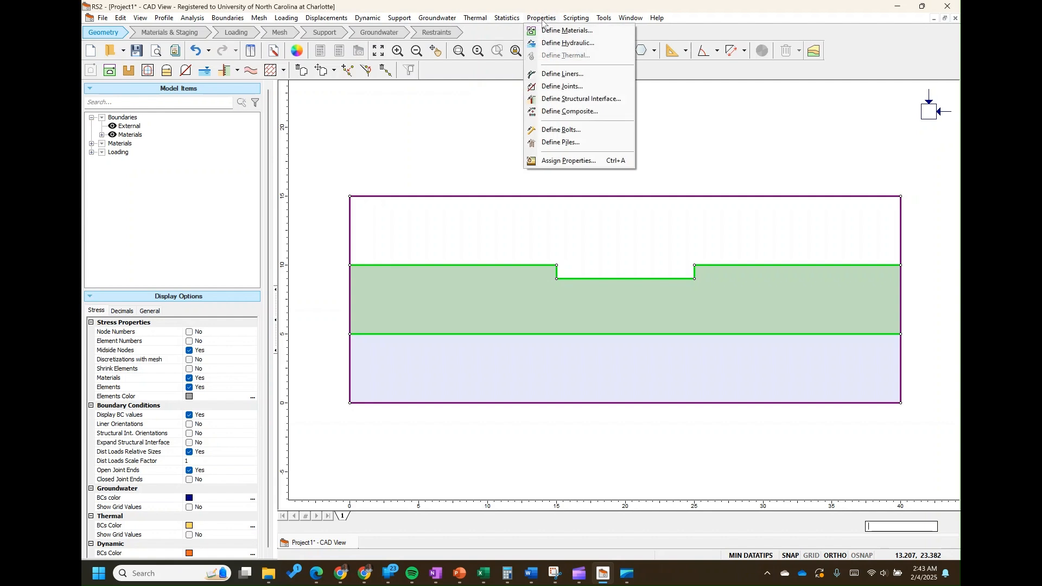
{"action": "left_click", "coordinate": [567, 111]}
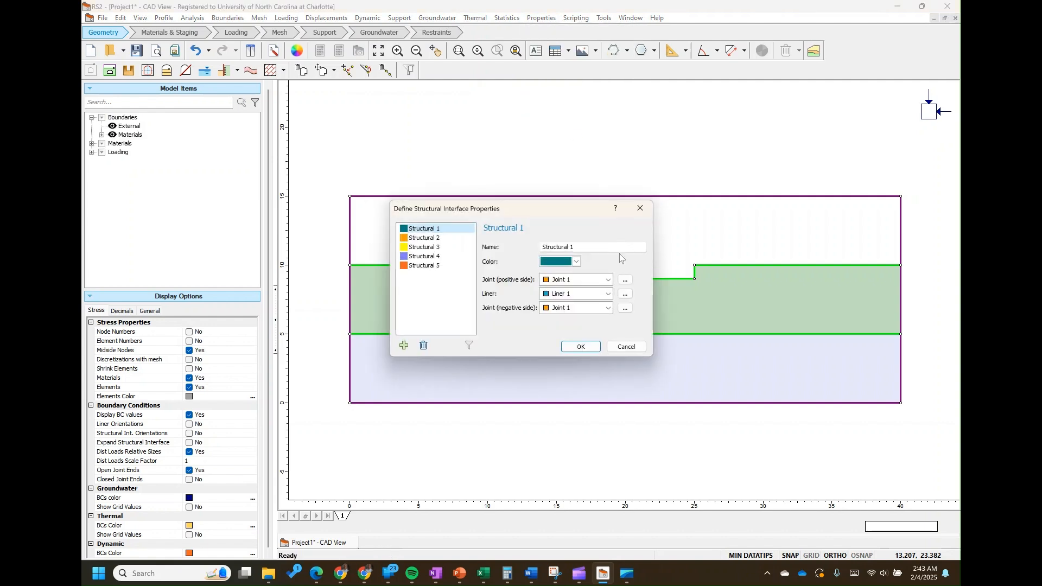
{"action": "left_click", "coordinate": [625, 281]}
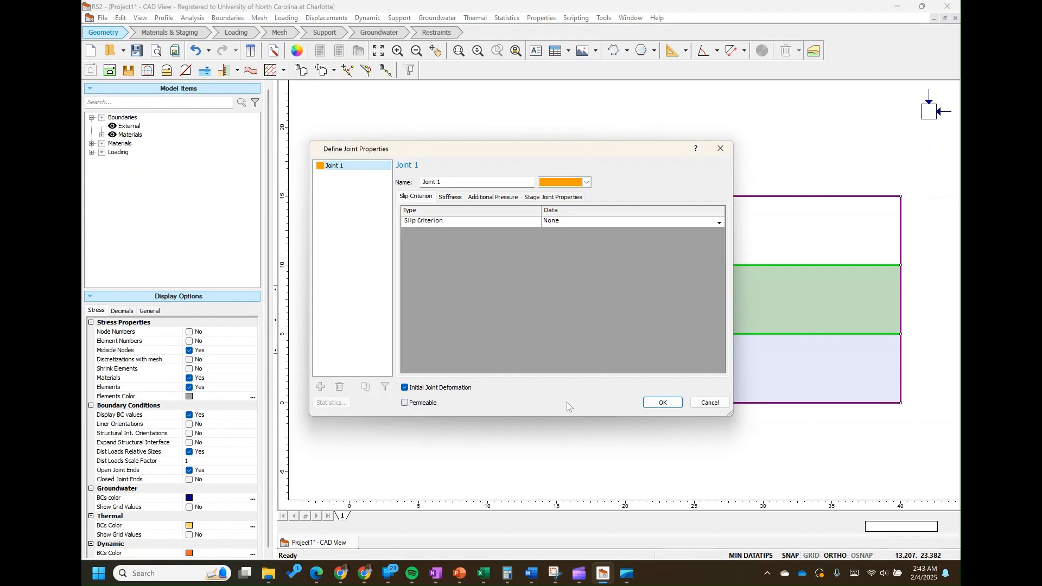
{"action": "left_click", "coordinate": [651, 403]}
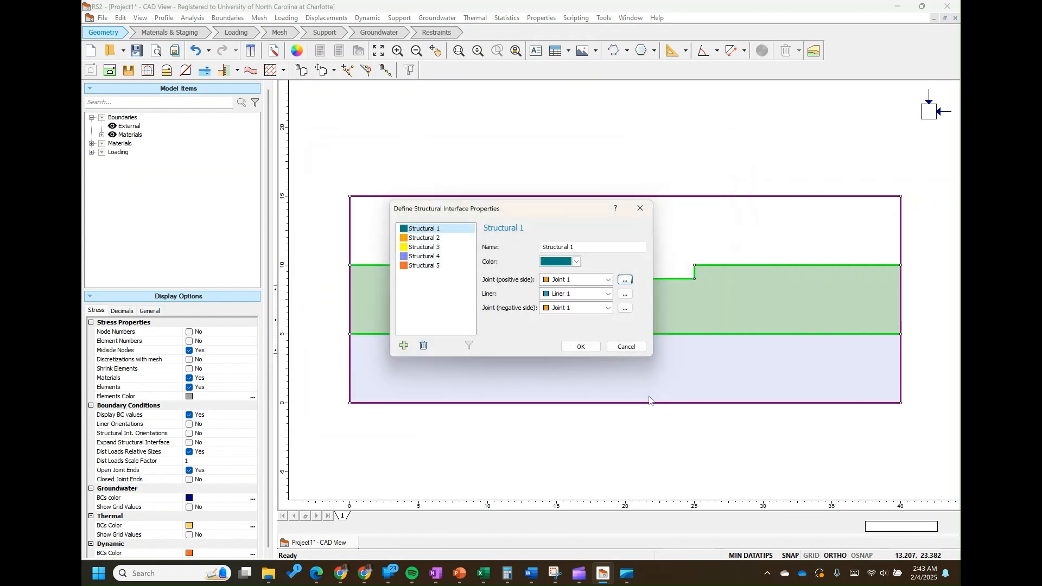
{"action": "left_click", "coordinate": [625, 294]}
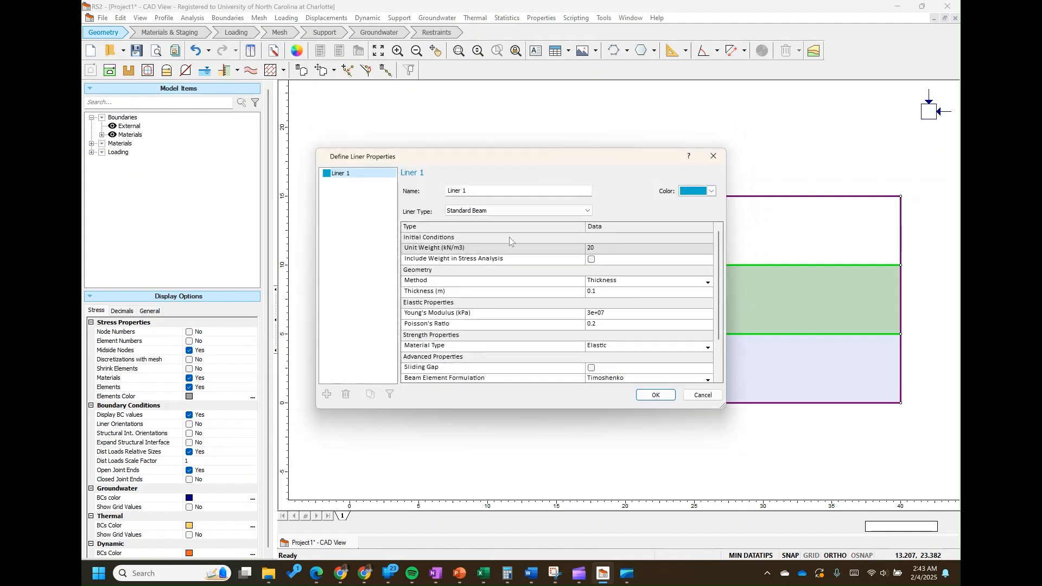
{"action": "left_click", "coordinate": [704, 396]}
{"action": "left_click", "coordinate": [581, 348]}
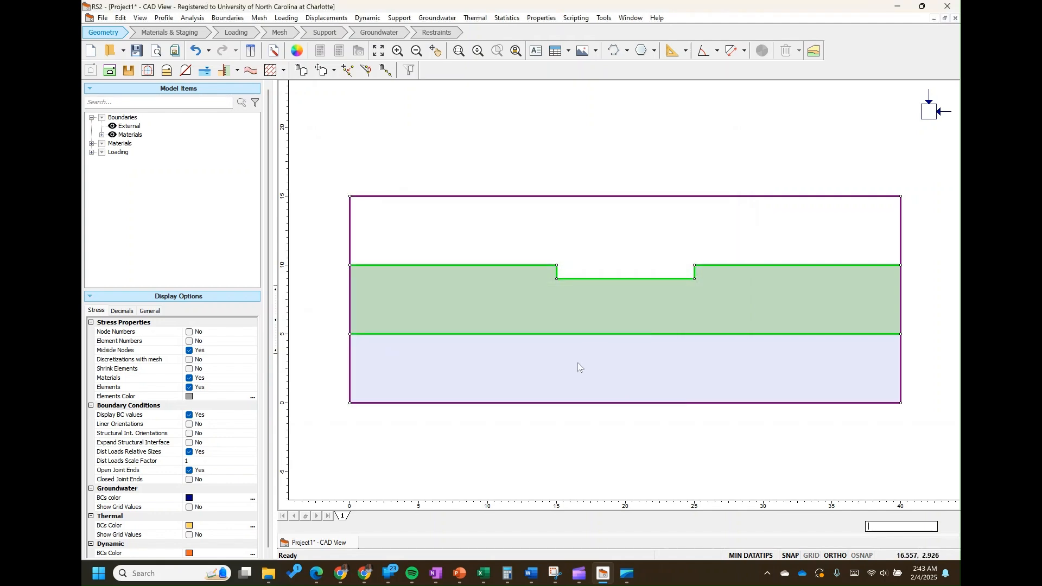
- Add a Structural 1 interface with both ends closed along the dam's upstream face, from (15, 14.5) down to (15, 9)
{"action": "left_click", "coordinate": [399, 18]}
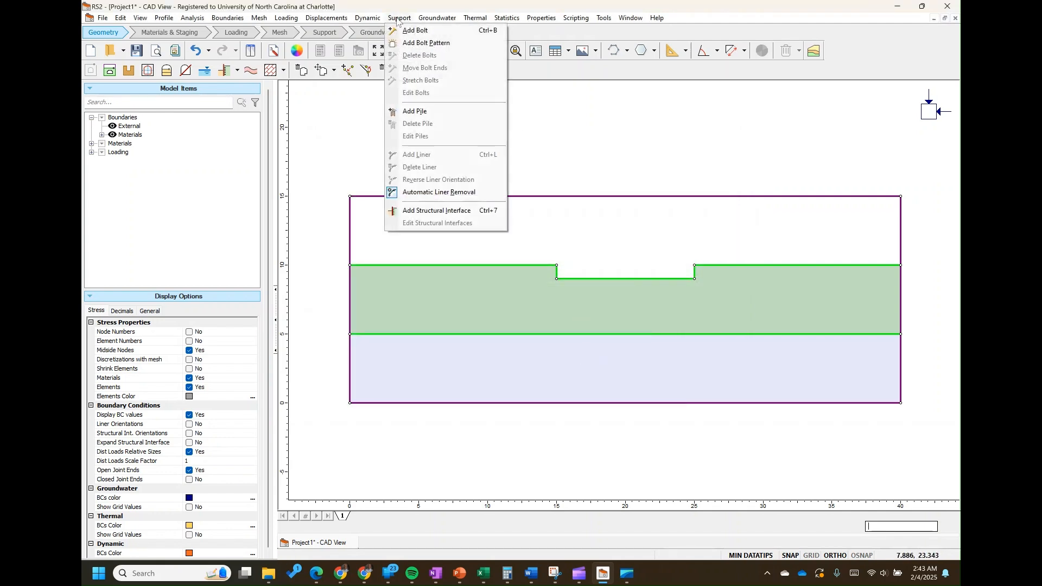
{"action": "left_click", "coordinate": [448, 210]}
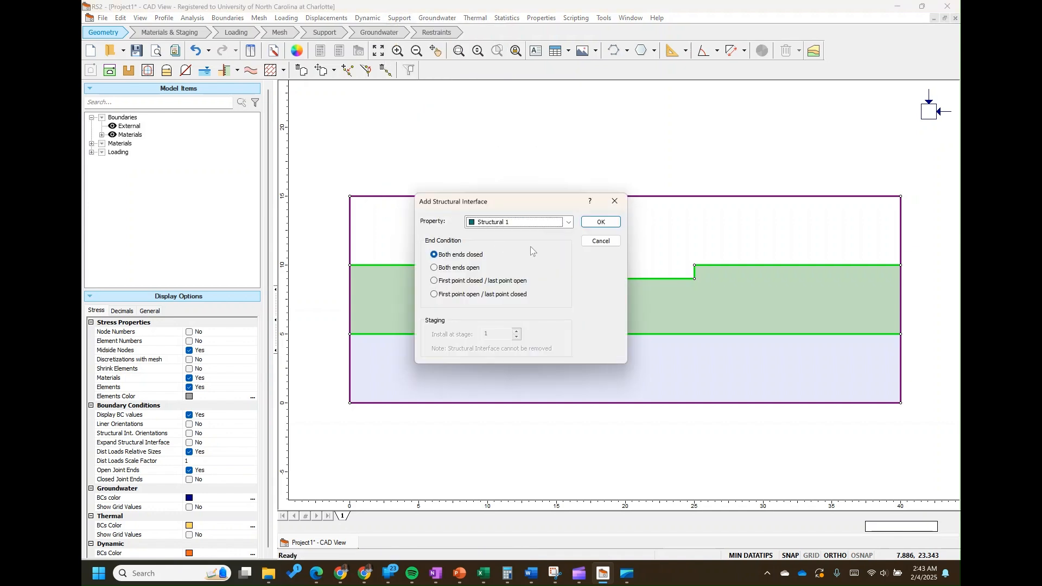
{"action": "left_click", "coordinate": [583, 222]}
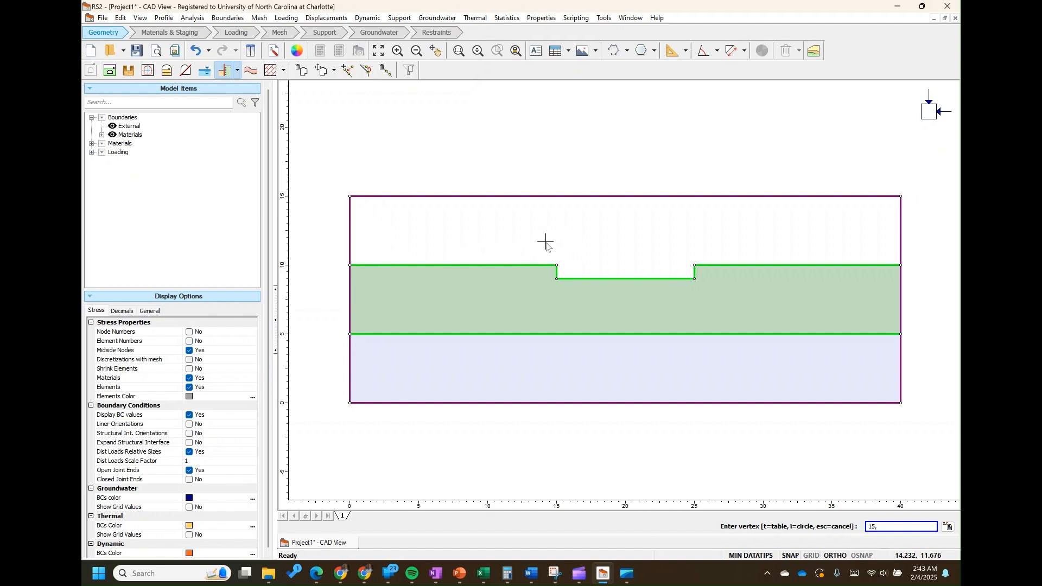
{"action": "key", "text": "Return"}
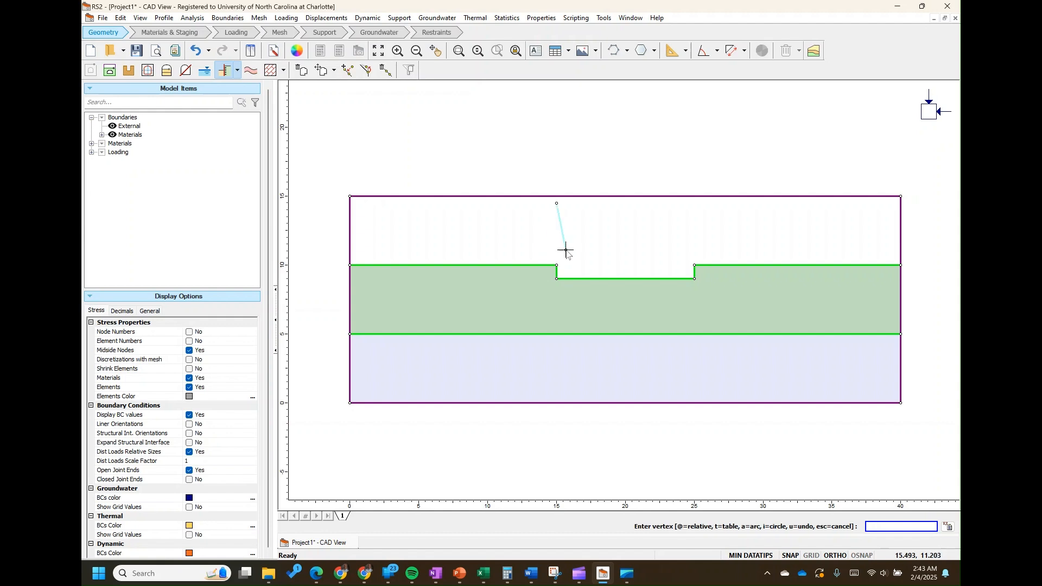
{"action": "left_click", "coordinate": [557, 278]}
{"action": "right_click", "coordinate": [594, 243]}
{"action": "left_click", "coordinate": [604, 247]}
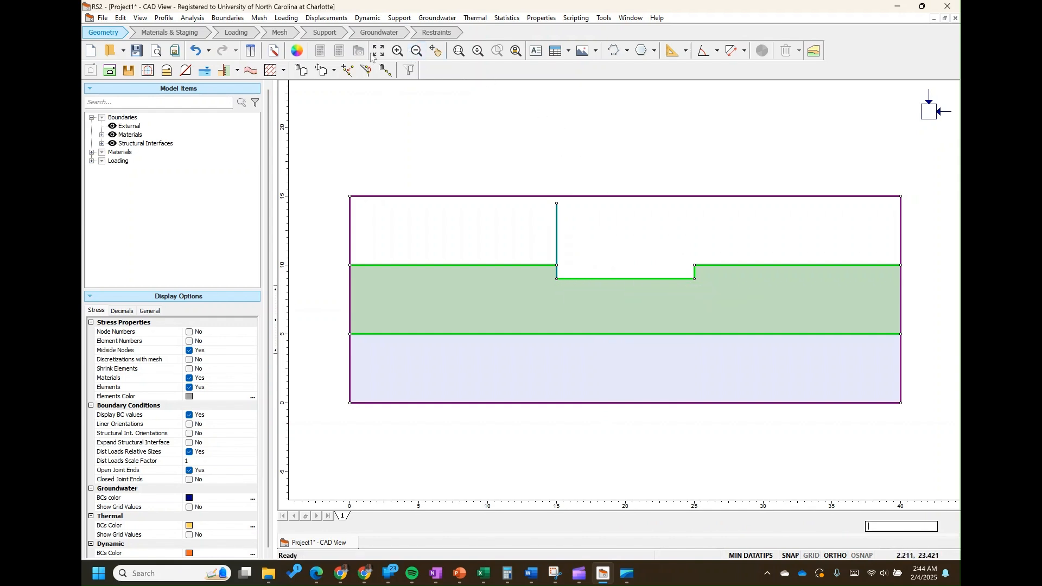
- Add a Structural 1 interface along the dam base from (15, 9) to (25, 9)
{"action": "left_click", "coordinate": [399, 18]}
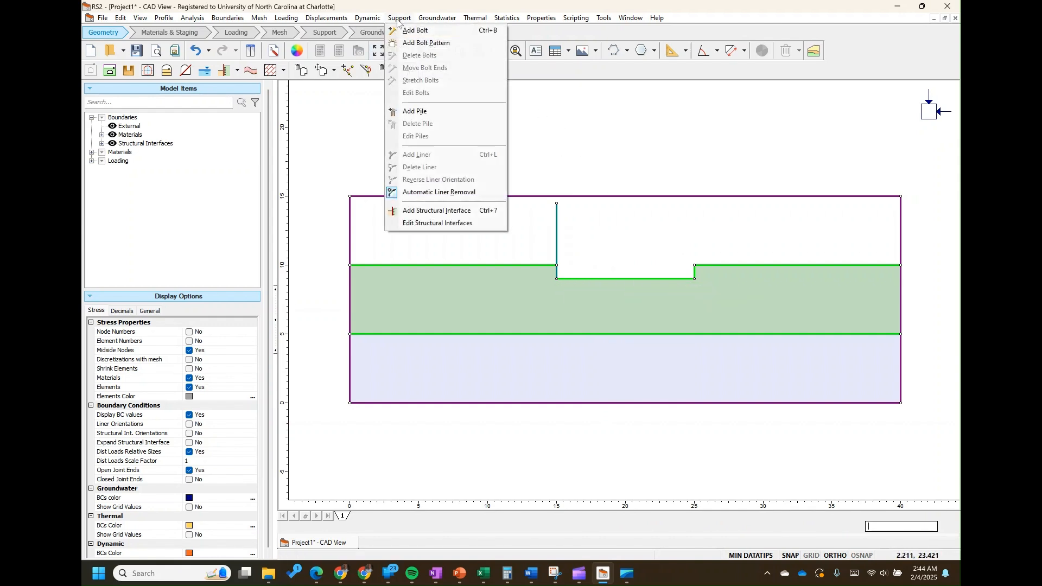
{"action": "left_click", "coordinate": [437, 210]}
{"action": "left_click", "coordinate": [602, 219]}
{"action": "left_click", "coordinate": [560, 281]}
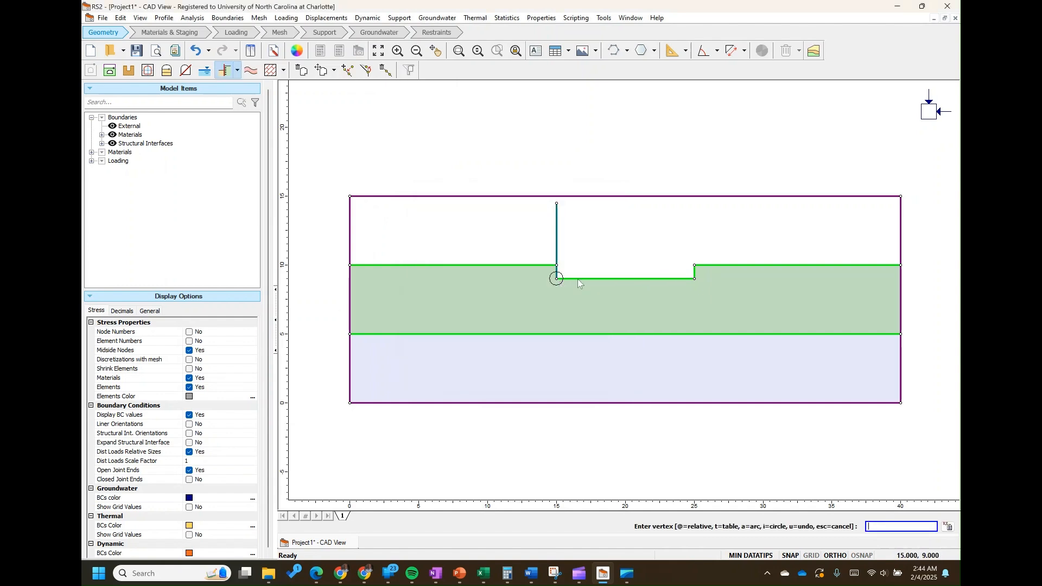
{"action": "left_click", "coordinate": [694, 279]}
{"action": "right_click", "coordinate": [642, 223]}
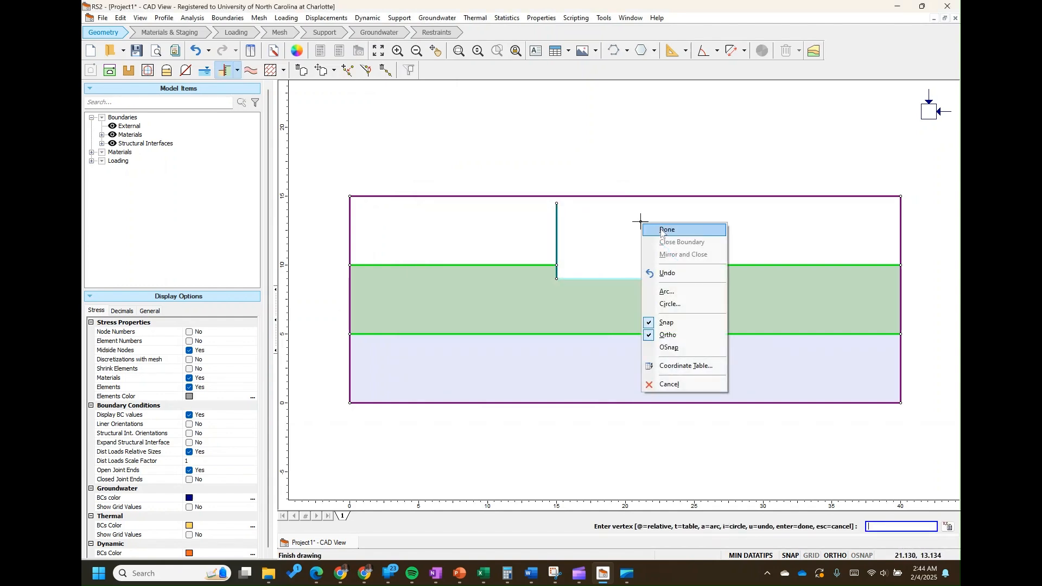
{"action": "left_click", "coordinate": [662, 228]}
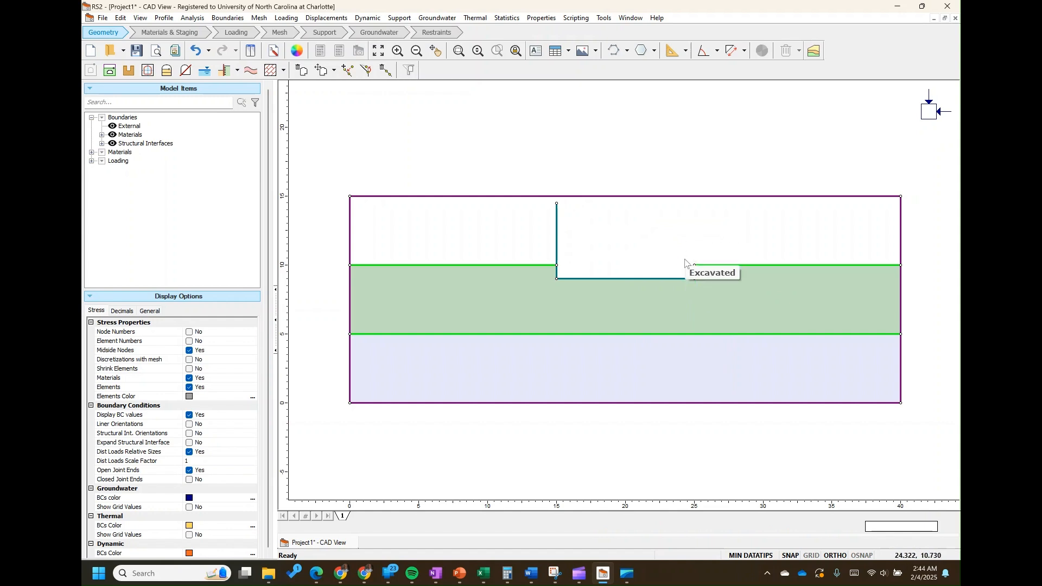
- Add a Structural 1 interface with both ends closed along the dam's downstream face, from (25, 12) down to (25, 9)
{"action": "left_click", "coordinate": [400, 18]}
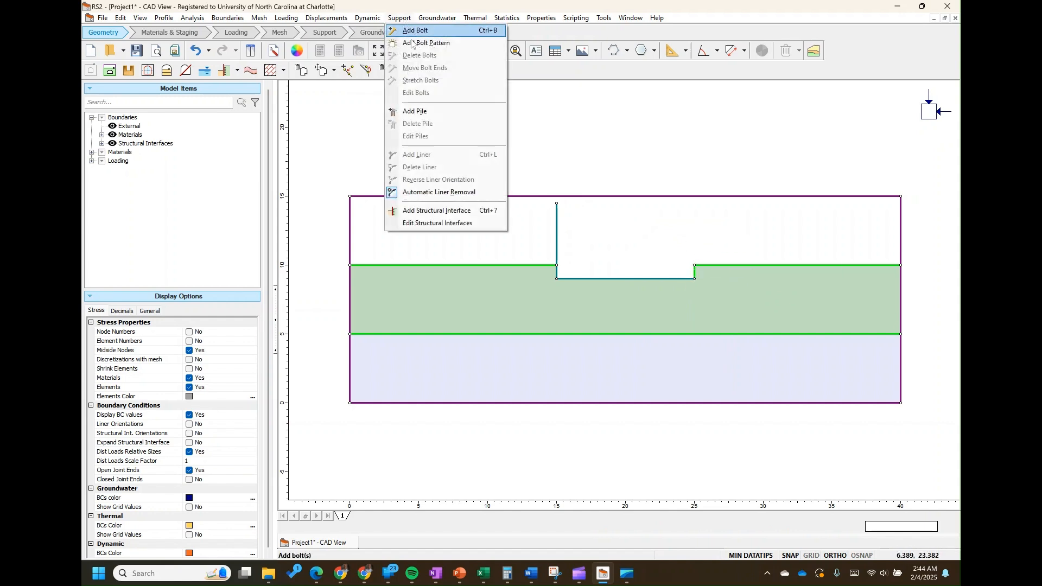
{"action": "left_click", "coordinate": [434, 212]}
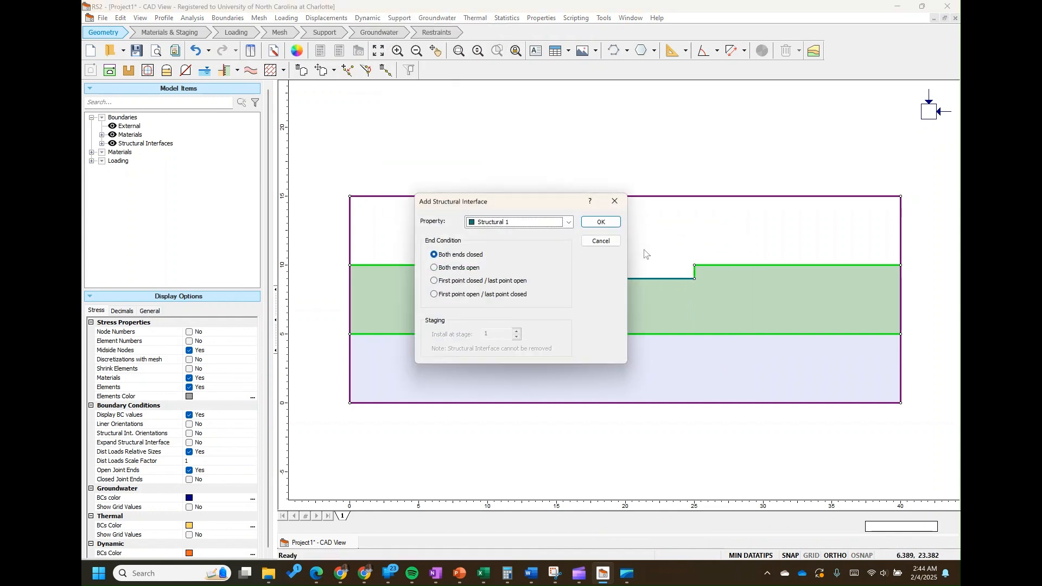
{"action": "left_click", "coordinate": [601, 222]}
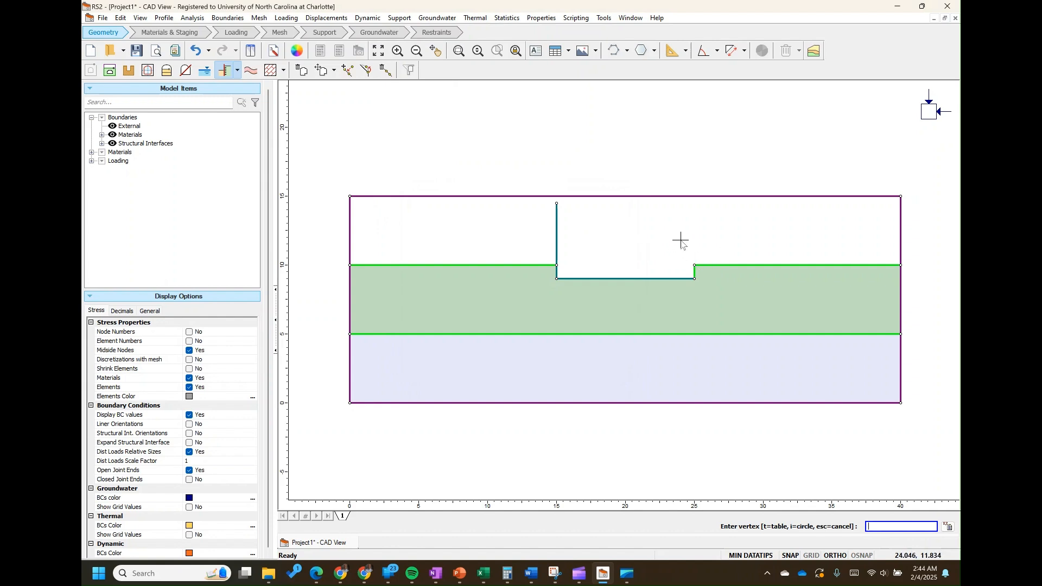
{"action": "type", "text": "25,12"}
{"action": "key", "text": "Return"}
{"action": "left_click", "coordinate": [695, 279]}
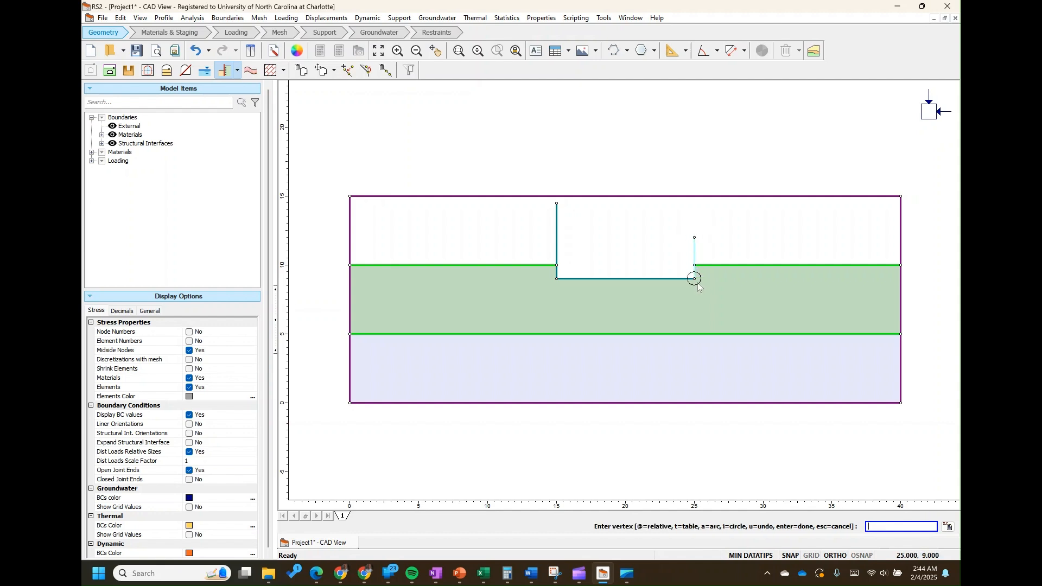
{"action": "right_click", "coordinate": [732, 224]}
{"action": "left_click", "coordinate": [749, 231]}
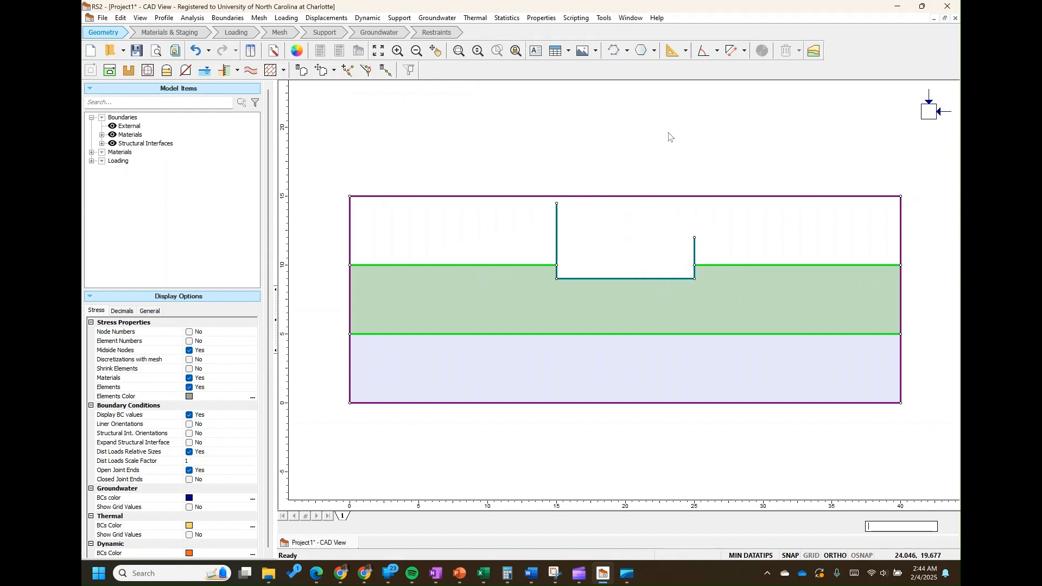
- Discretize and mesh the model with a Uniform mesh of 6 Noded Triangles and approximately 5000 elements
{"action": "left_click", "coordinate": [279, 32]}
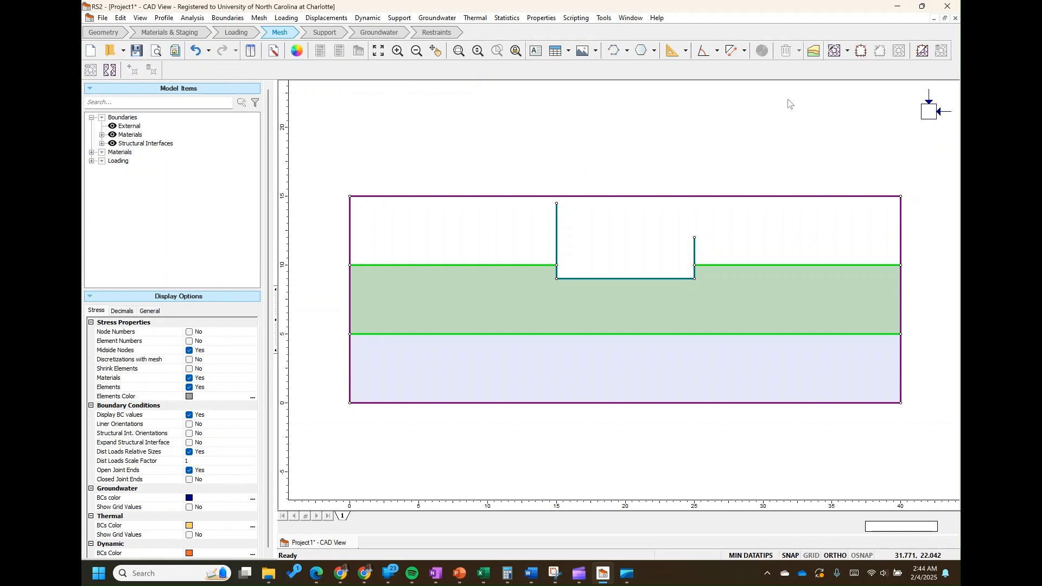
{"action": "left_click", "coordinate": [847, 52]}
{"action": "left_click", "coordinate": [852, 67]}
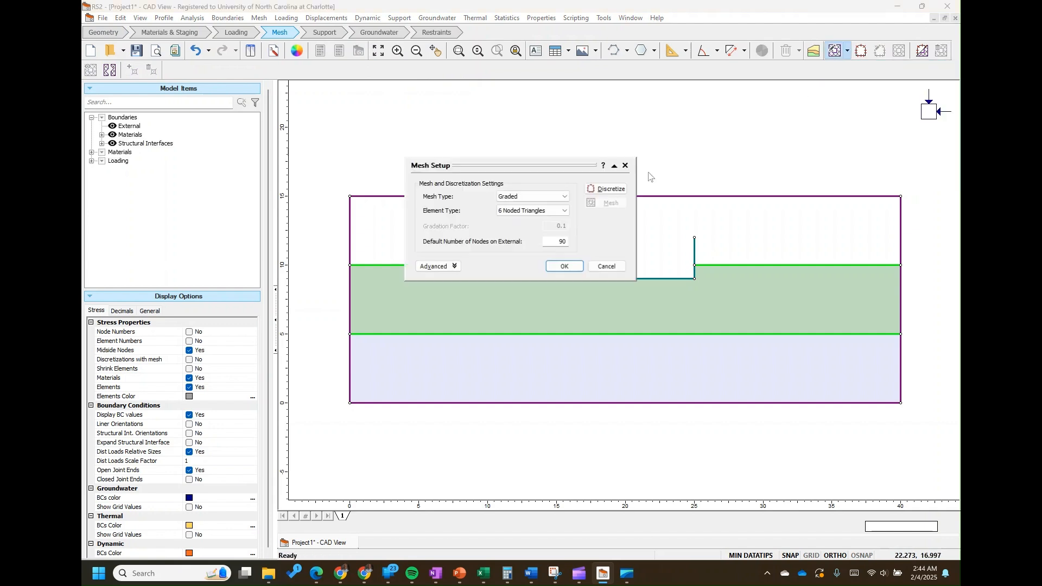
{"action": "left_click", "coordinate": [553, 197]}
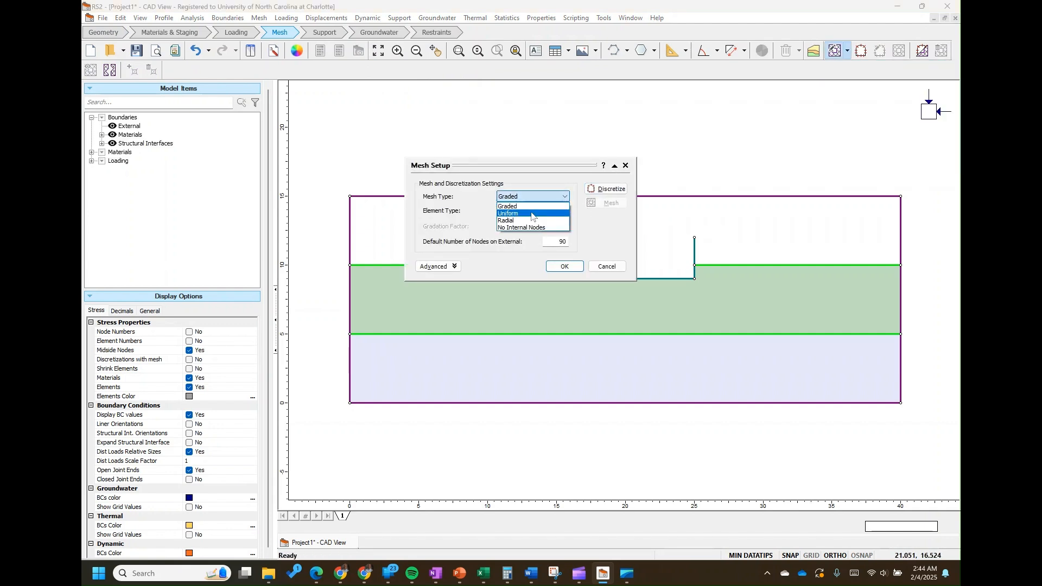
{"action": "left_click", "coordinate": [543, 212]}
{"action": "left_click_drag", "start_coordinate": [551, 227], "coordinate": [572, 230]}
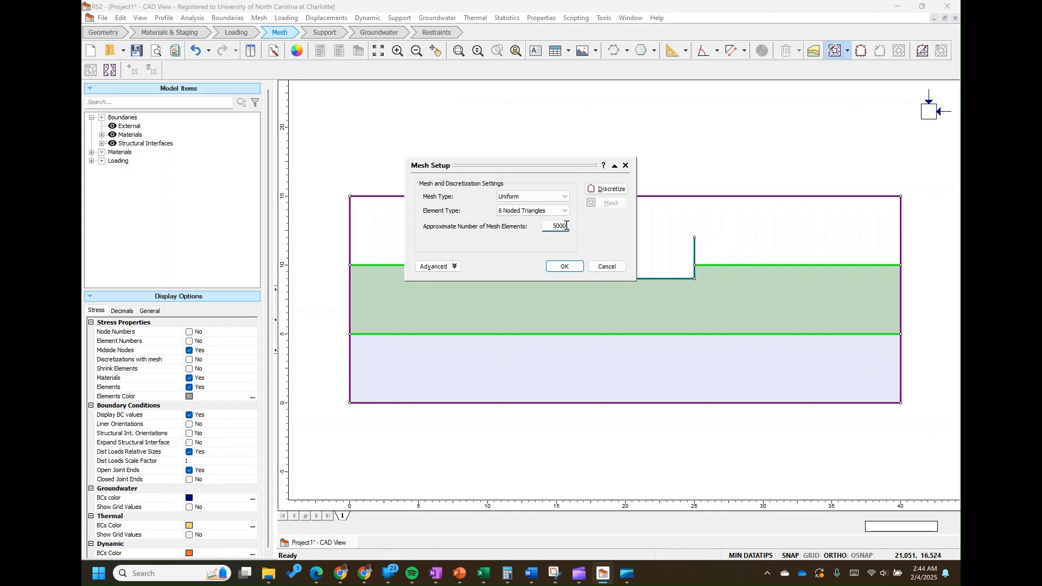
{"action": "left_click", "coordinate": [607, 189]}
{"action": "left_click", "coordinate": [613, 203]}
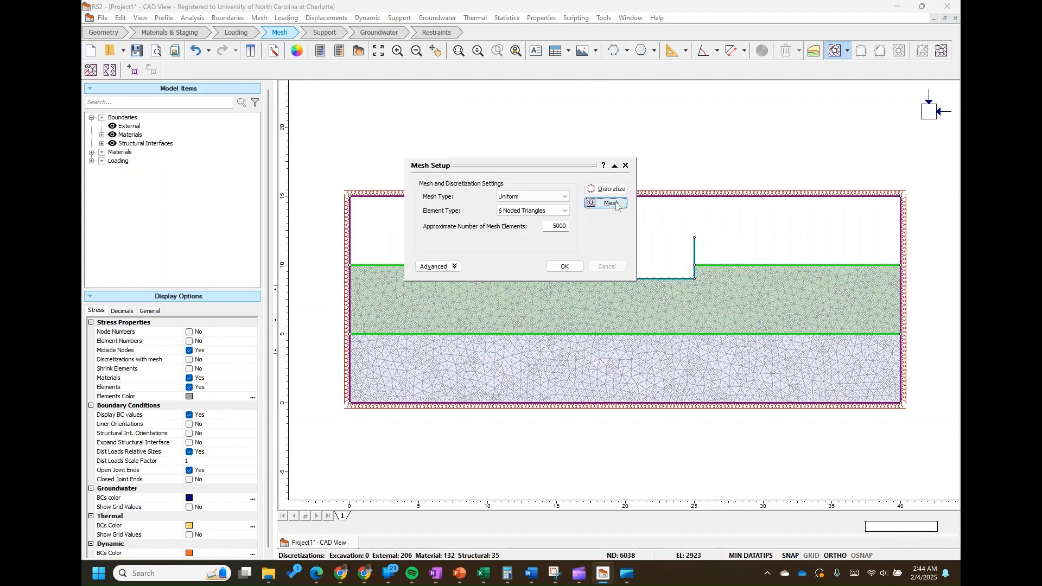
{"action": "left_click", "coordinate": [565, 266]}
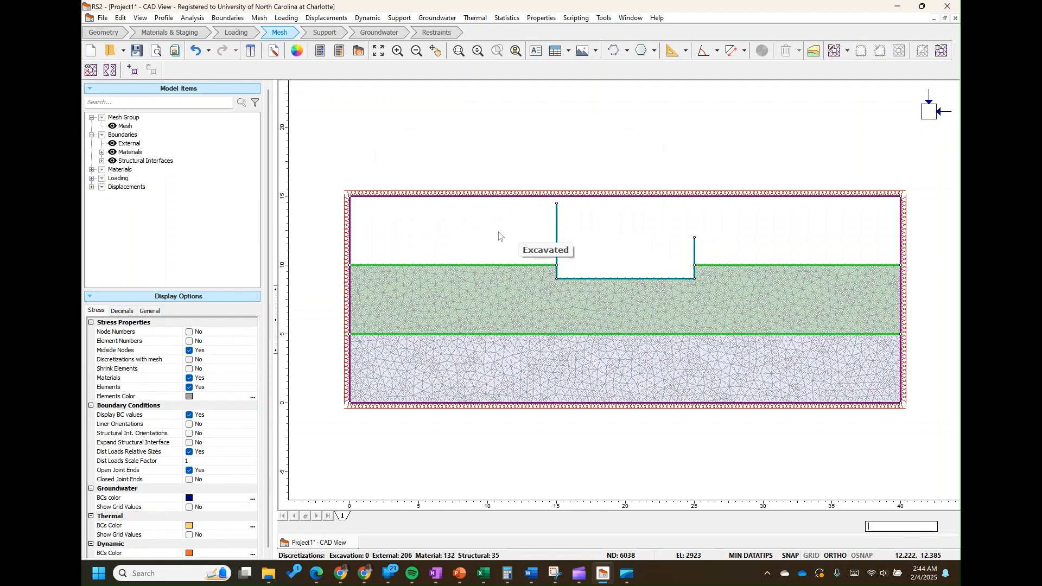
- Apply a Total Head boundary condition of 14 m to the upstream ground surface between x = 0 and x = 15
{"action": "left_click", "coordinate": [378, 33]}
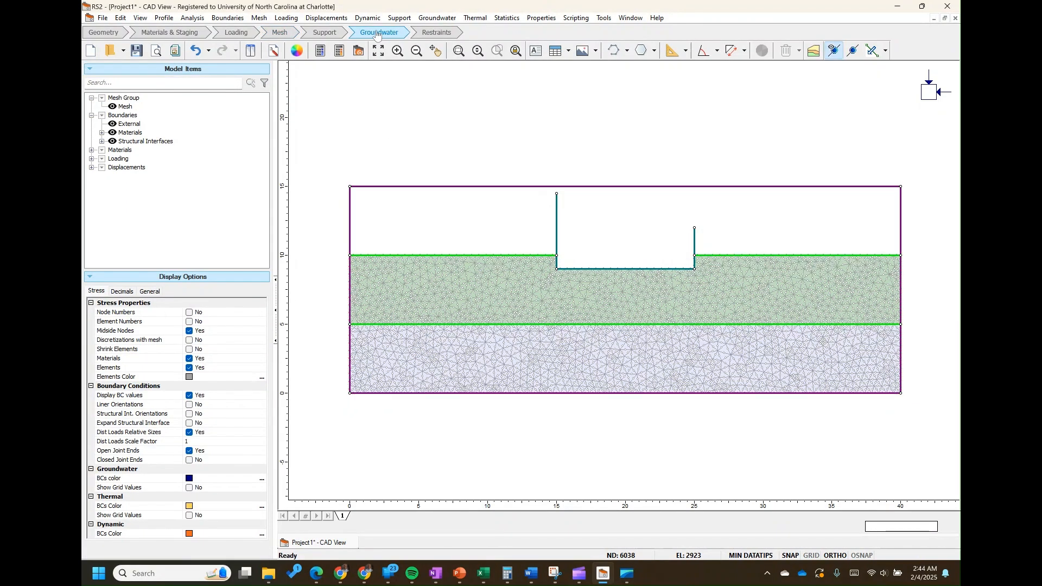
{"action": "left_click", "coordinate": [855, 54]}
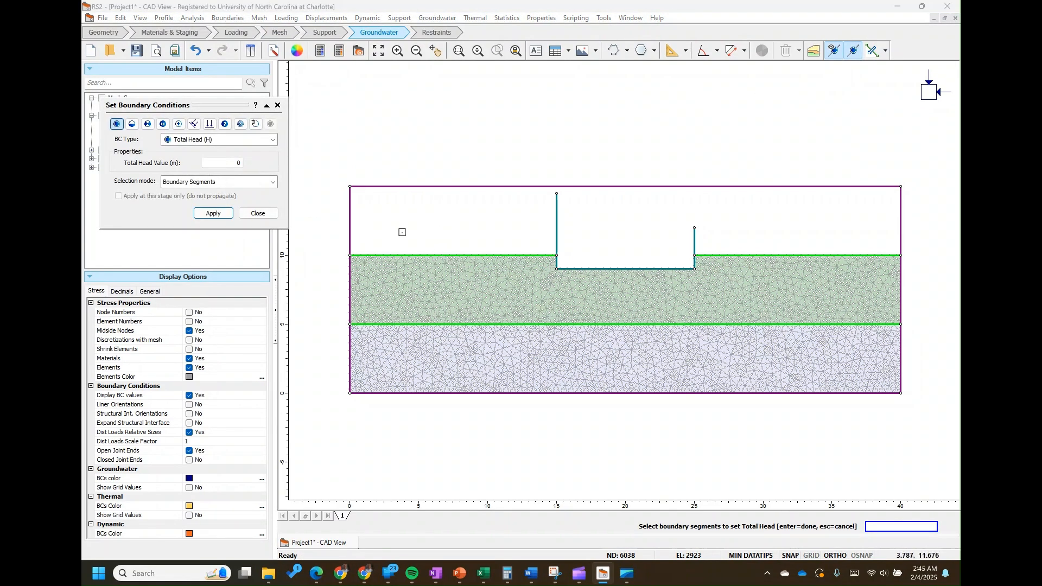
{"action": "double_click", "coordinate": [241, 163]}
{"action": "type", "text": "14"}
{"action": "left_click", "coordinate": [391, 253]}
{"action": "left_click", "coordinate": [214, 213]}
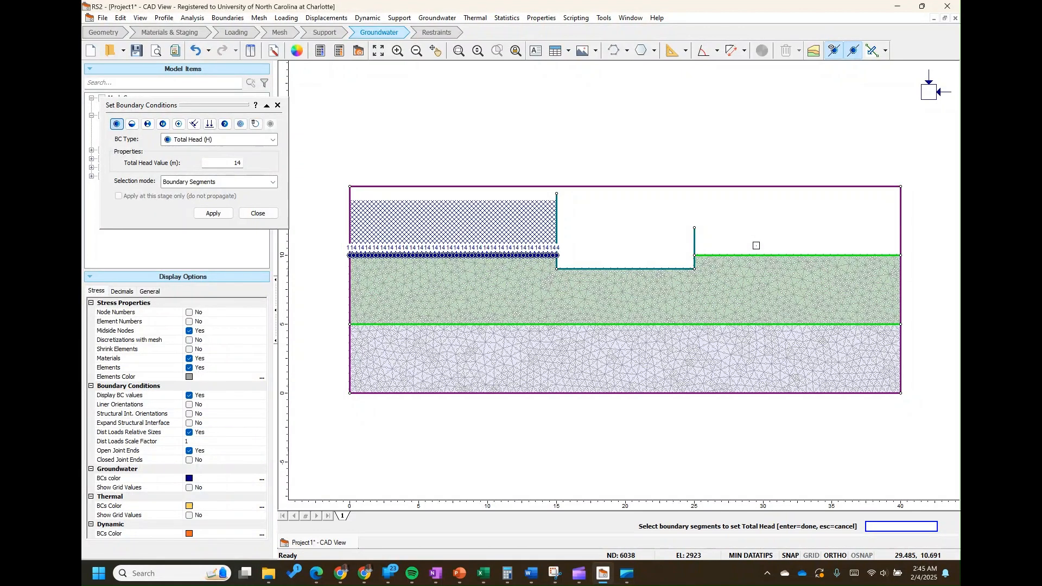
- Apply a Total Head boundary condition of 10.5 m to the downstream ground surface between x = 25 and x = 40
{"action": "left_click_drag", "start_coordinate": [224, 165], "coordinate": [243, 168]}
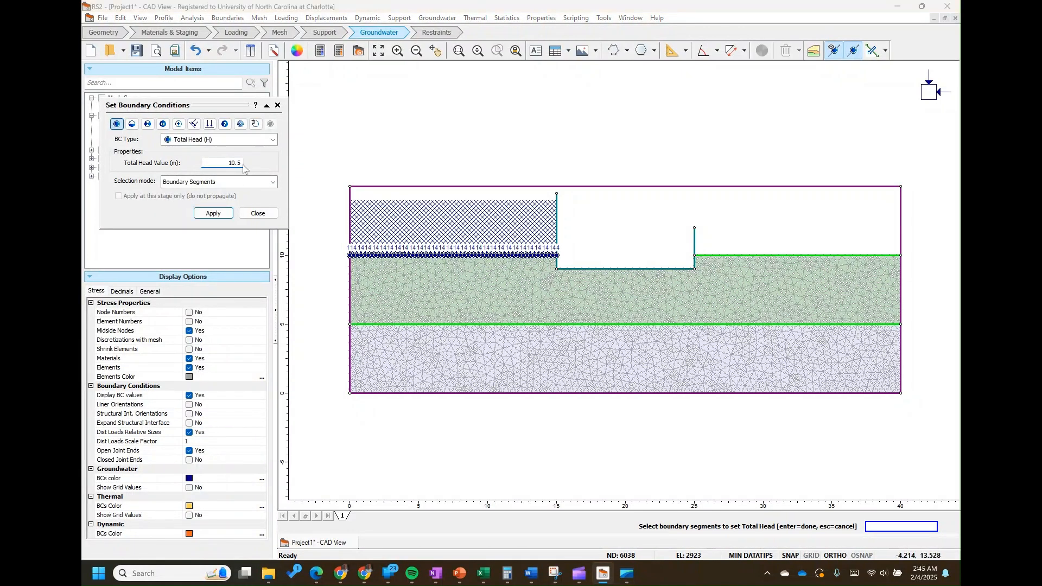
{"action": "left_click", "coordinate": [726, 255]}
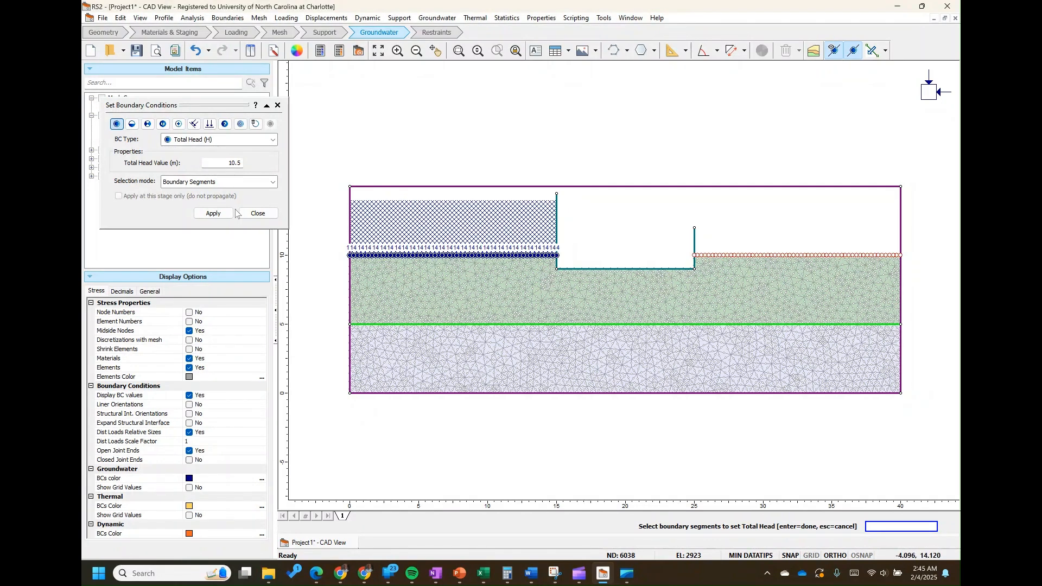
{"action": "left_click", "coordinate": [213, 213]}
{"action": "left_click", "coordinate": [258, 213]}
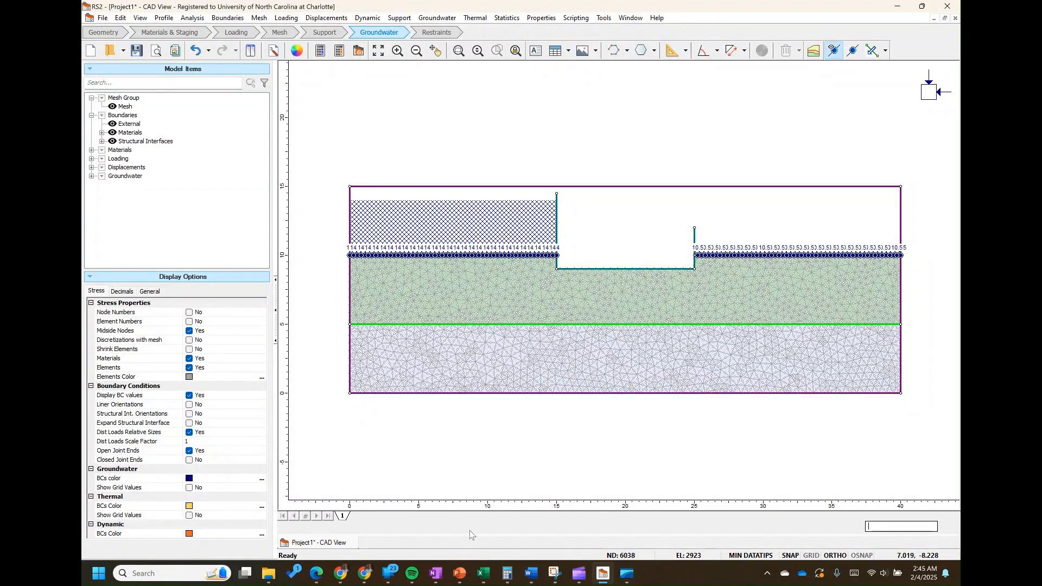
- Check the dam presentation and set the saturated permeability Ks of Material 1, the bottom layer, to 2e-03 cm/s
{"action": "mouse_move", "coordinate": [458, 573]}
{"action": "mouse_move", "coordinate": [331, 532]}
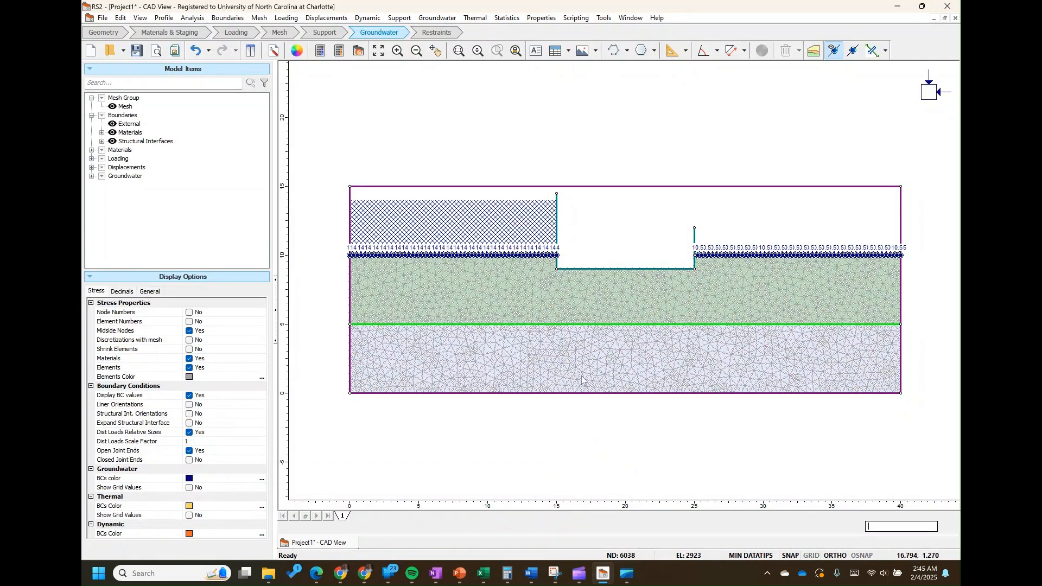
{"action": "right_click", "coordinate": [585, 374]}
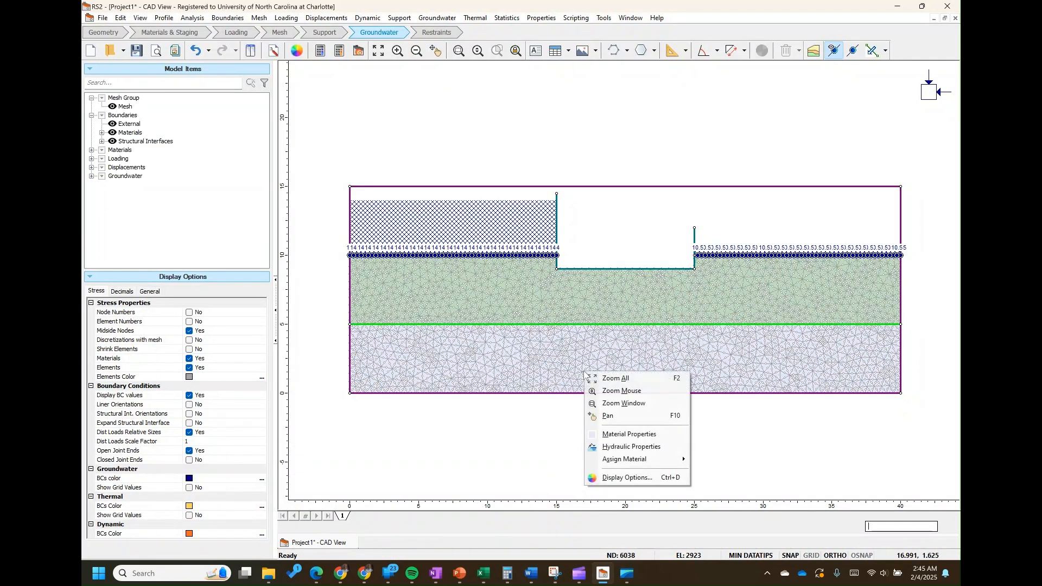
{"action": "left_click", "coordinate": [637, 447]}
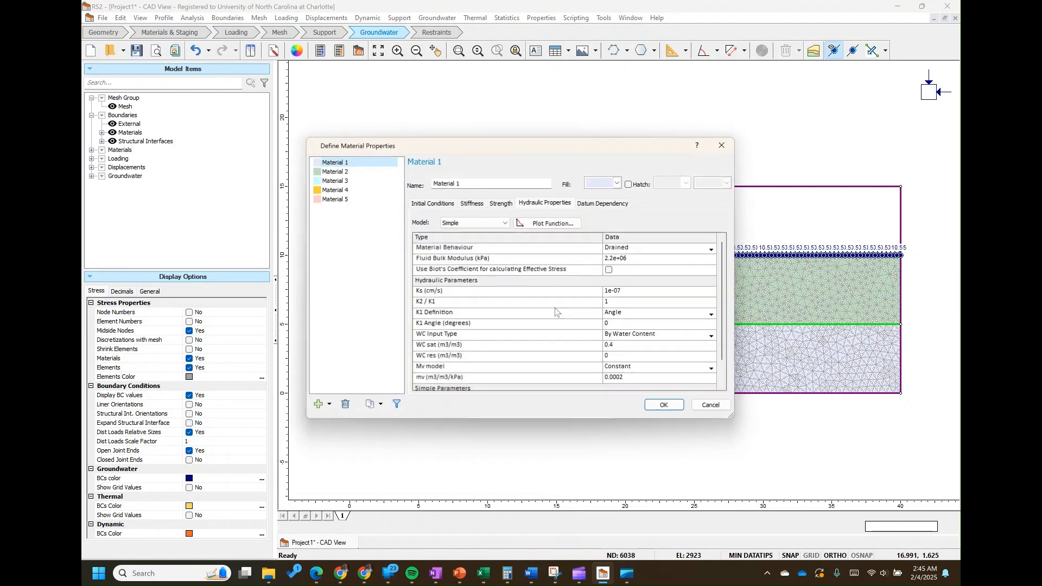
{"action": "left_click", "coordinate": [636, 293]}
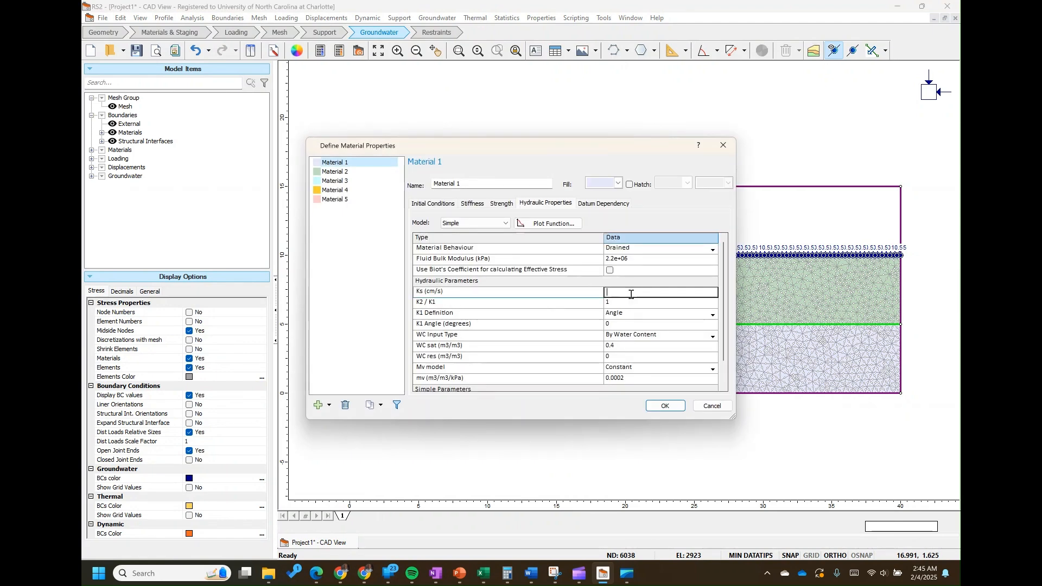
{"action": "type", "text": "2"}
{"action": "key", "text": "ctrl+z"}
{"action": "left_click", "coordinate": [666, 297]}
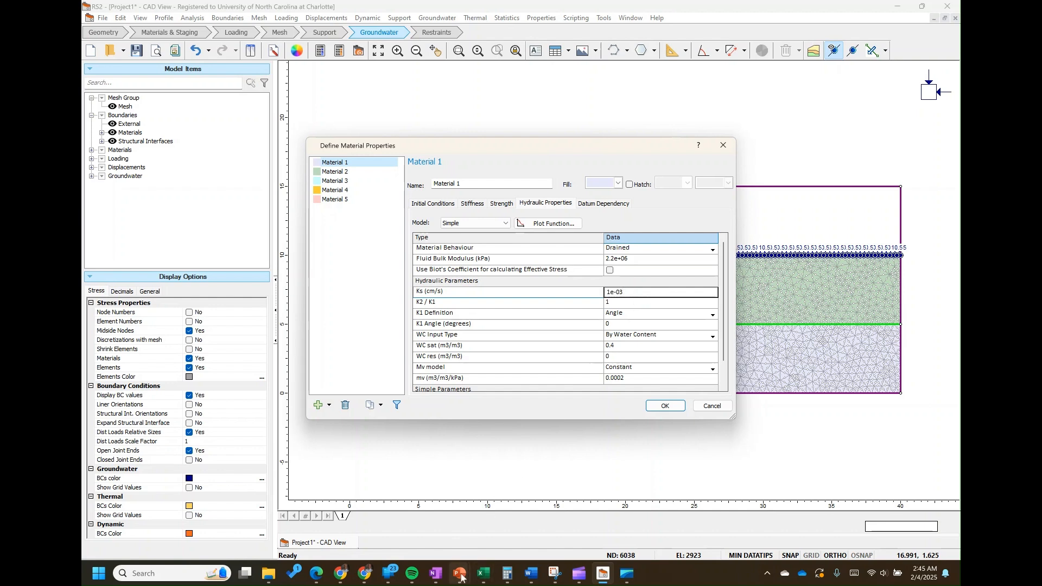
{"action": "mouse_move", "coordinate": [459, 573]}
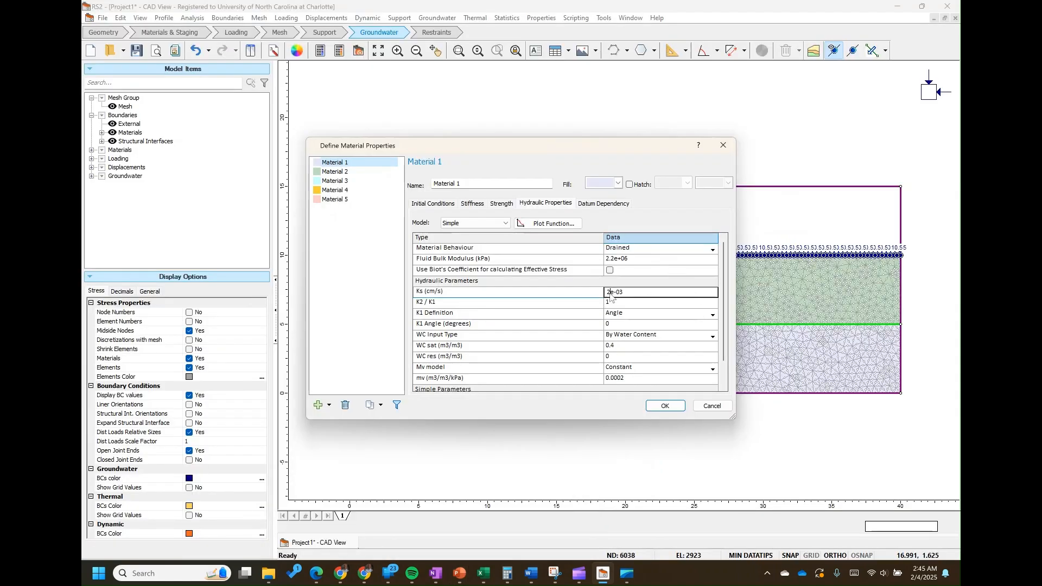
- Set the saturated permeability Ks of Material 2 to 1e-04 cm/s and accept the material properties
{"action": "left_click", "coordinate": [334, 171]}
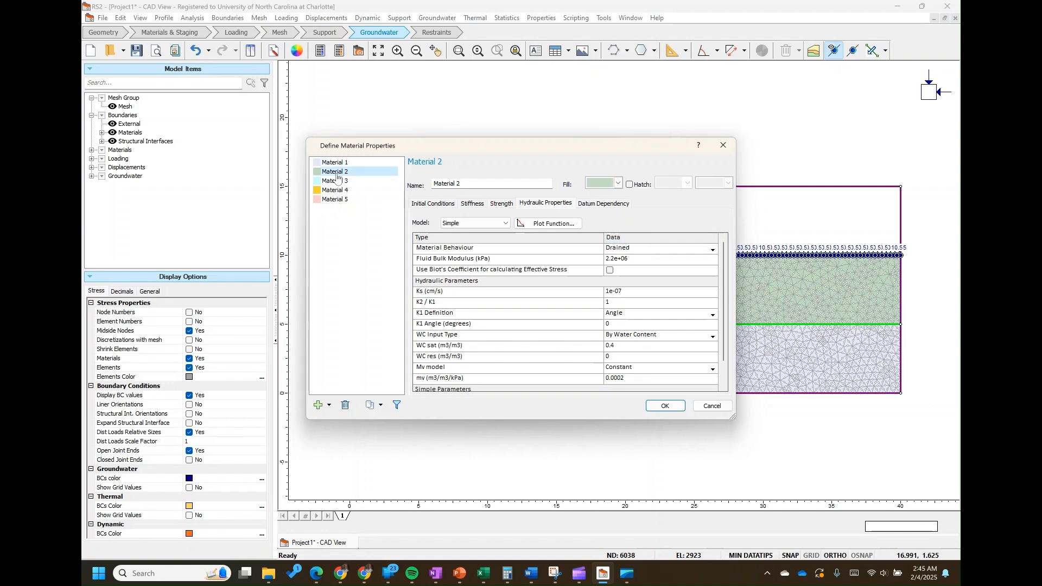
{"action": "left_click", "coordinate": [633, 288]}
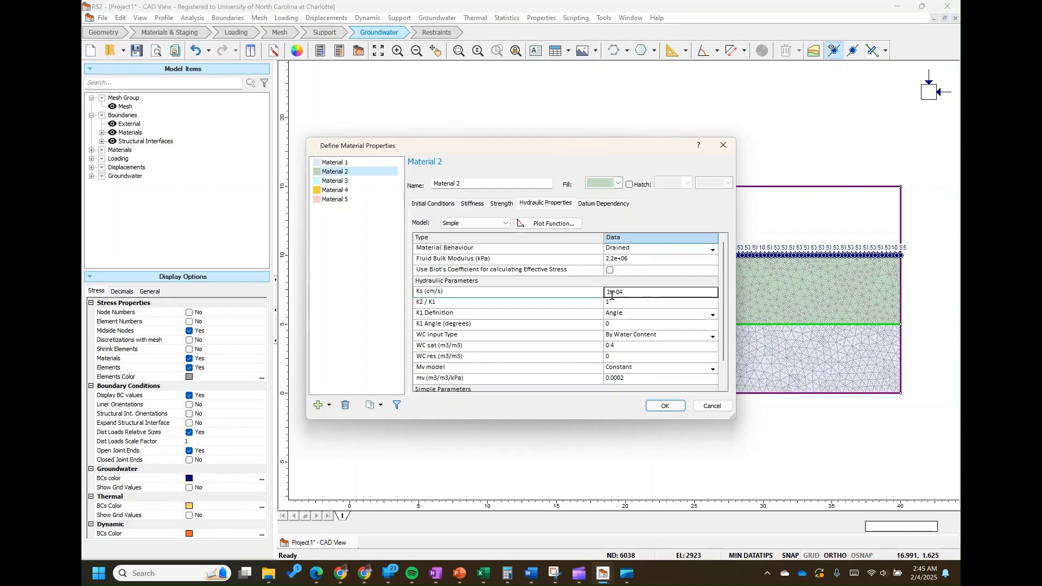
{"action": "left_click", "coordinate": [665, 405]}
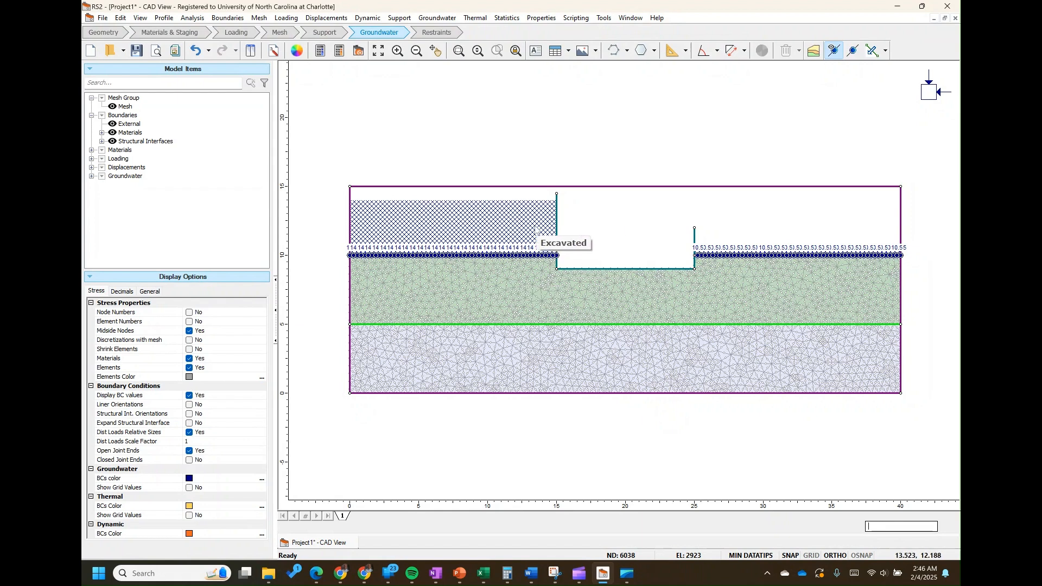
- Add a discharge section along the upstream ground surface from x = 0 to x = 15
{"action": "left_click", "coordinate": [872, 50]}
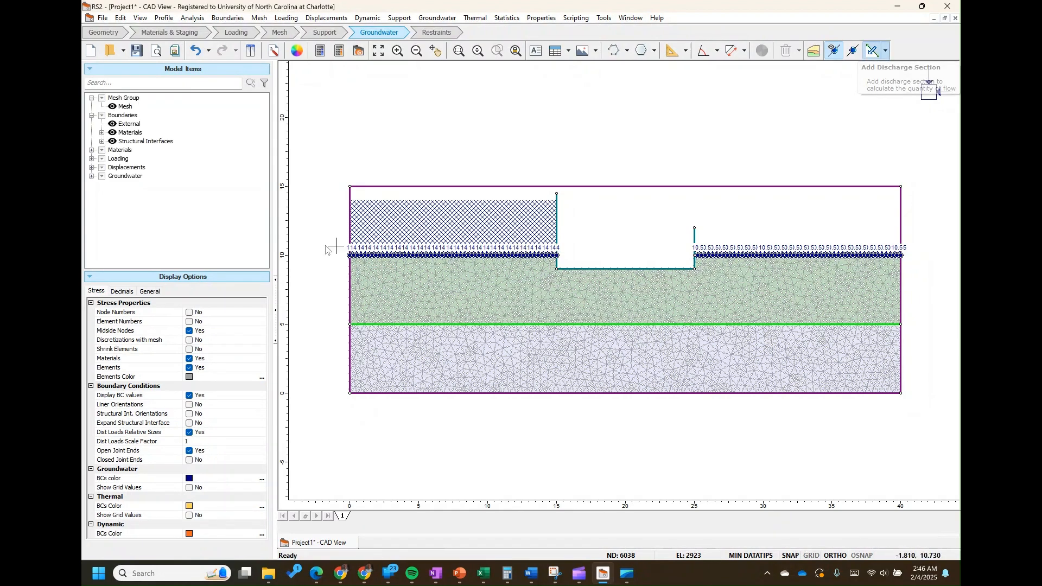
{"action": "left_click", "coordinate": [557, 255]}
{"action": "right_click", "coordinate": [609, 226]}
{"action": "left_click", "coordinate": [630, 231]}
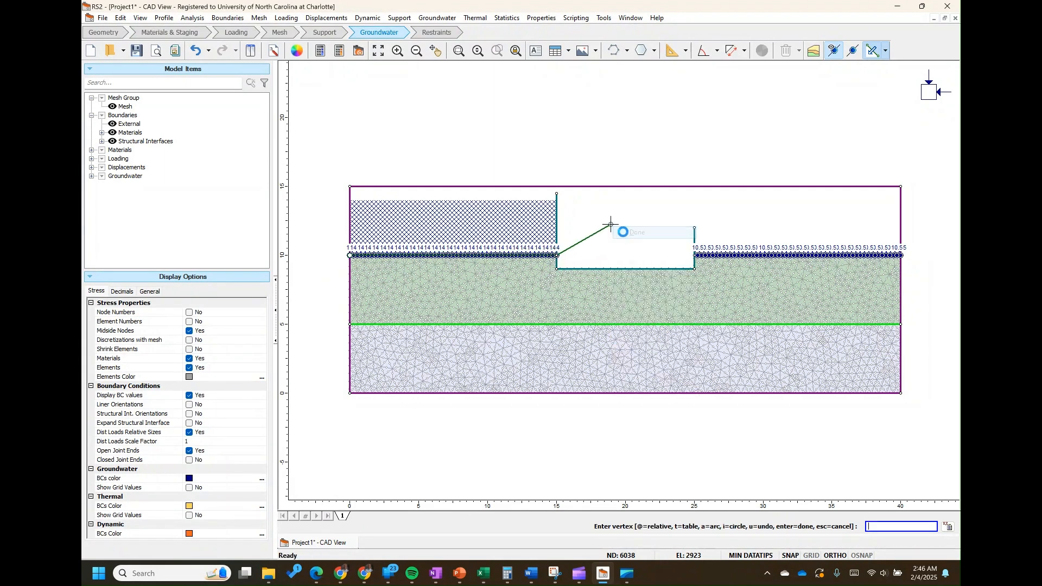
- Compute the model, saving it to the Desktop as the compressed RS2 file Dam Analysis
{"action": "left_click", "coordinate": [322, 52]}
{"action": "left_click", "coordinate": [480, 309]}
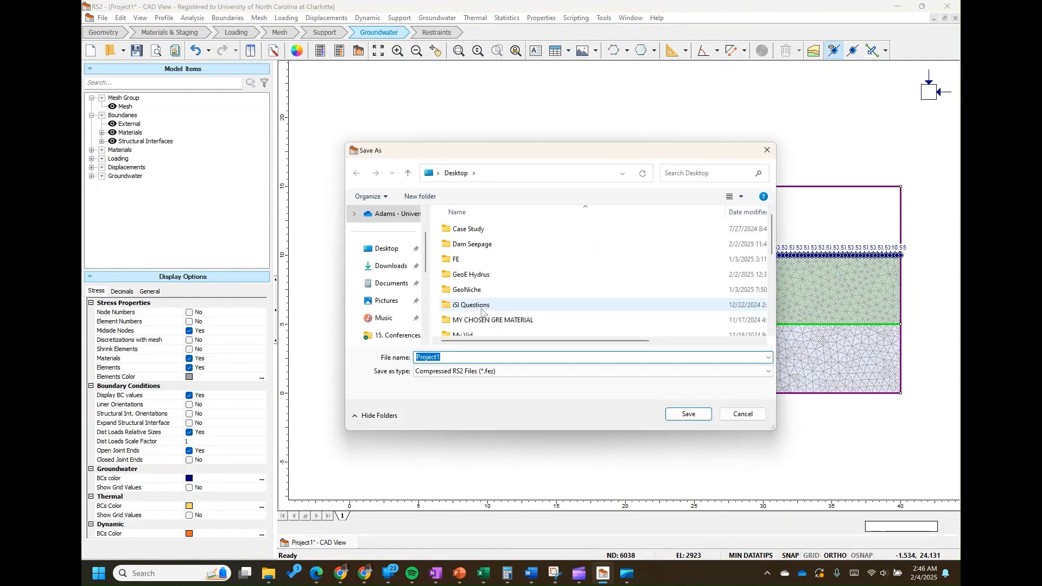
{"action": "type", "text": "Dam "}
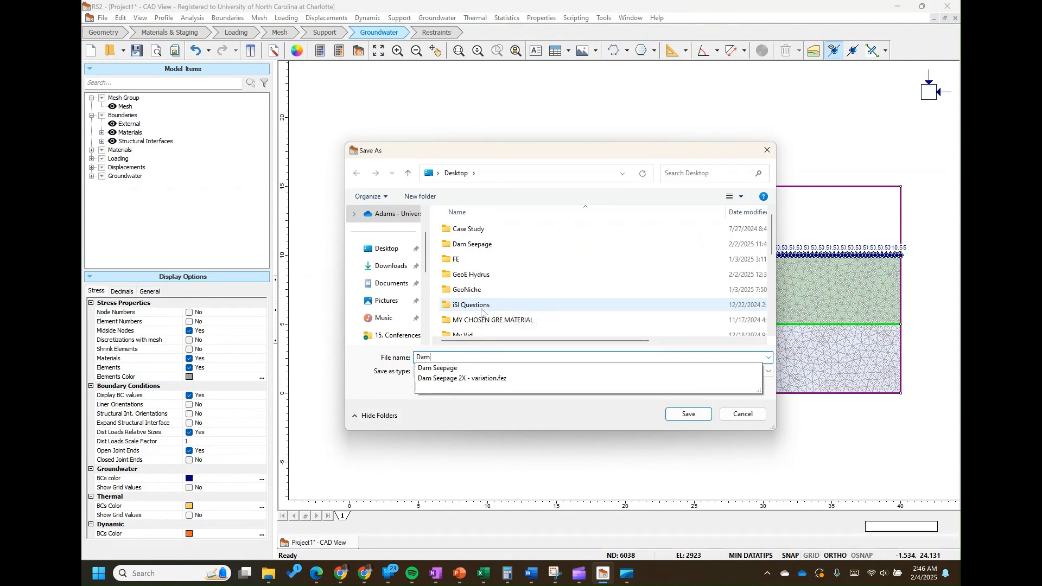
{"action": "type", "text": "Analysis"}
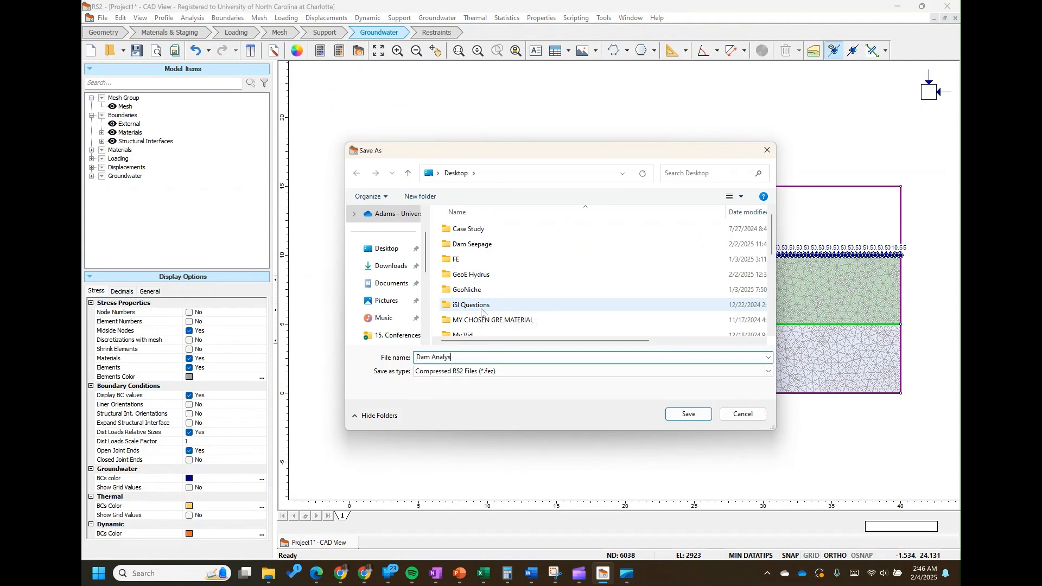
{"action": "left_click", "coordinate": [688, 414]}
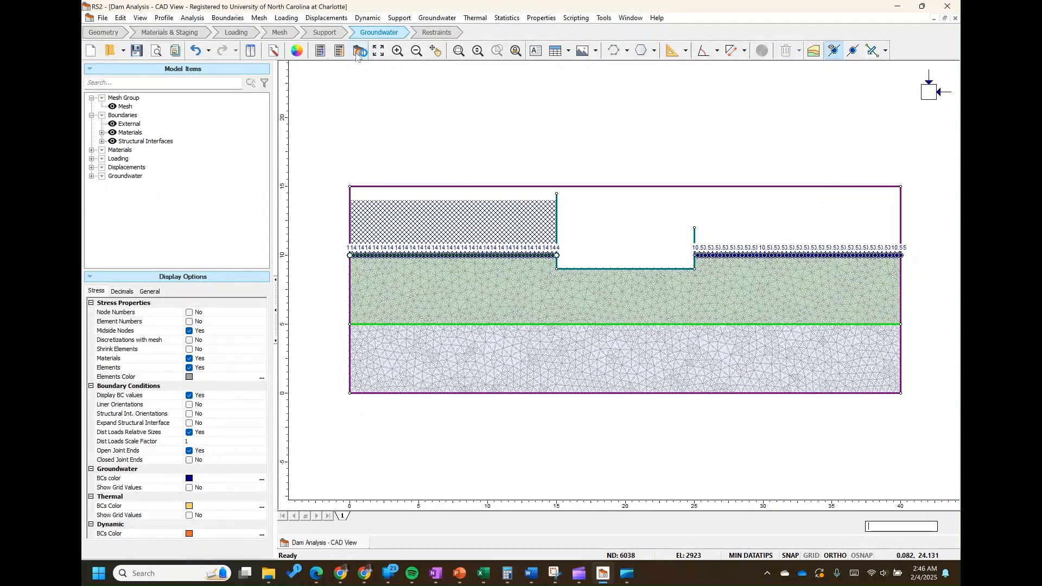
- Open the computed results in Interpret and display the seepage Total Head contours
{"action": "left_click", "coordinate": [359, 51]}
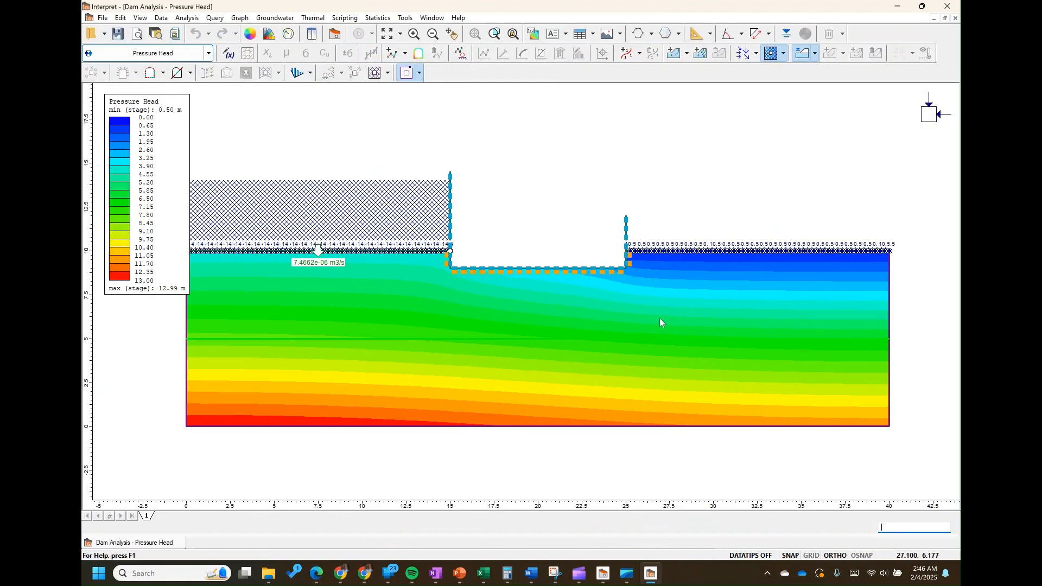
{"action": "scroll", "coordinate": [580, 312], "scroll_direction": "down", "scroll_amount": 1}
{"action": "scroll", "coordinate": [350, 258], "scroll_direction": "up", "scroll_amount": 2}
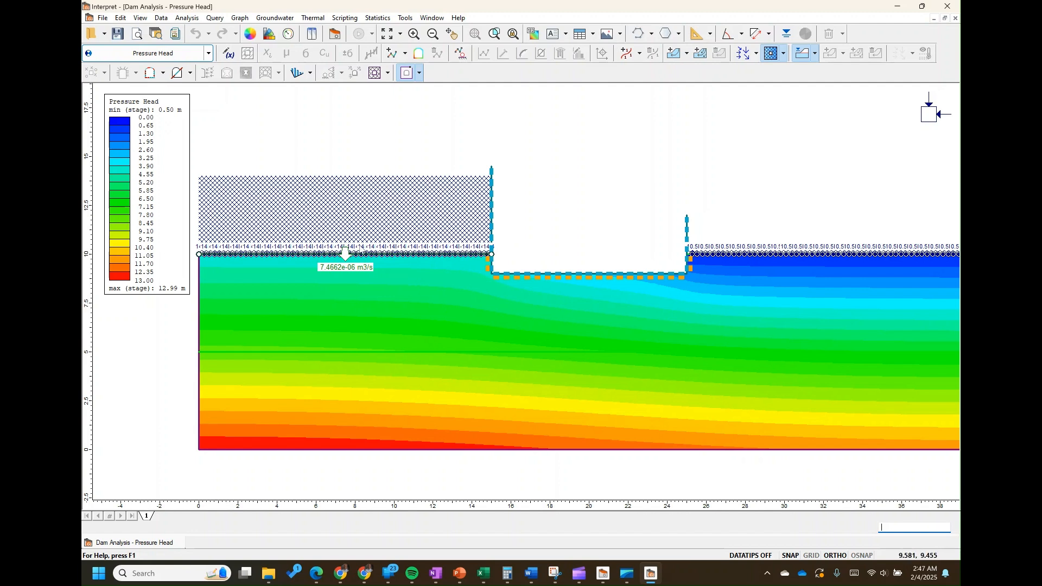
{"action": "left_click", "coordinate": [208, 53]}
{"action": "mouse_move", "coordinate": [204, 70]}
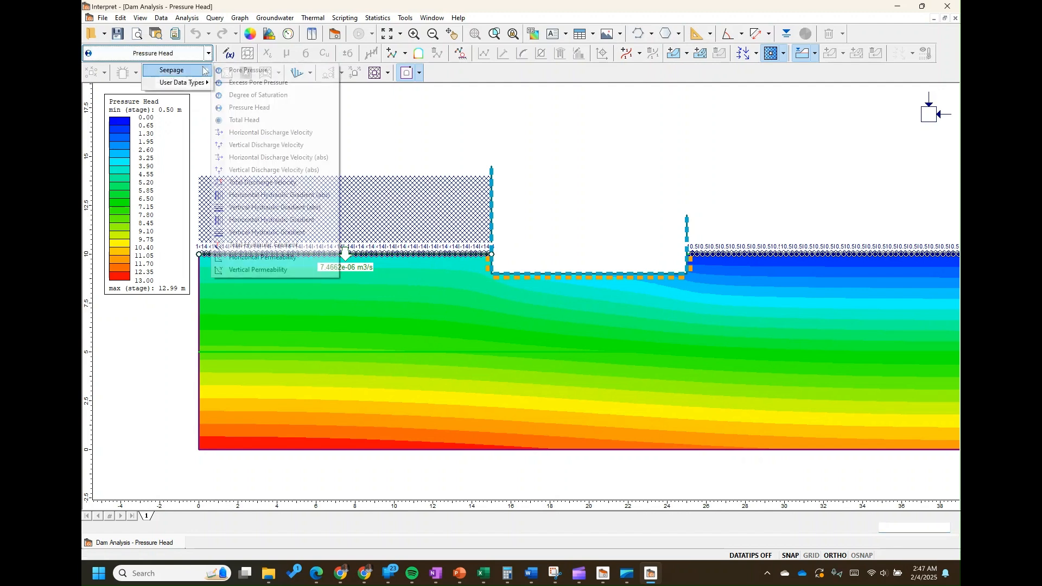
{"action": "left_click", "coordinate": [244, 120]}
- Set the Total Head contour mode to Filled (with lines) and close the contour options
{"action": "right_click", "coordinate": [433, 328]}
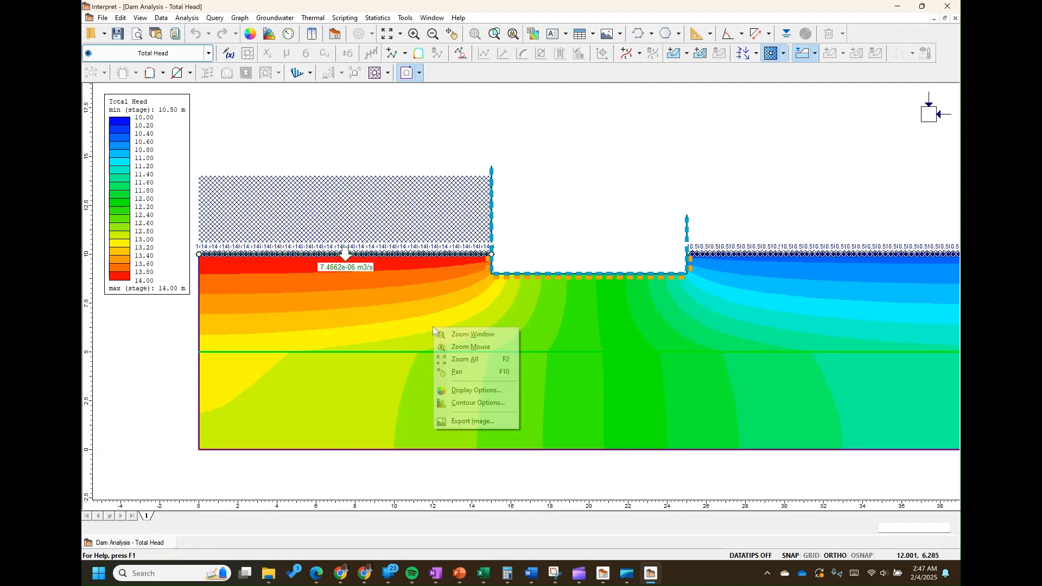
{"action": "left_click", "coordinate": [475, 403]}
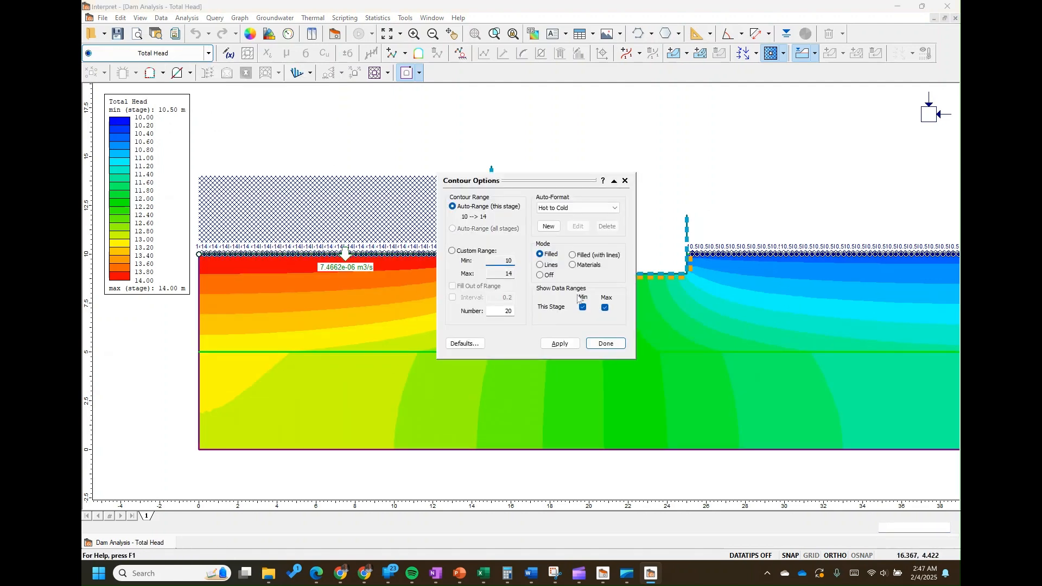
{"action": "left_click", "coordinate": [573, 256]}
{"action": "left_click", "coordinate": [566, 344]}
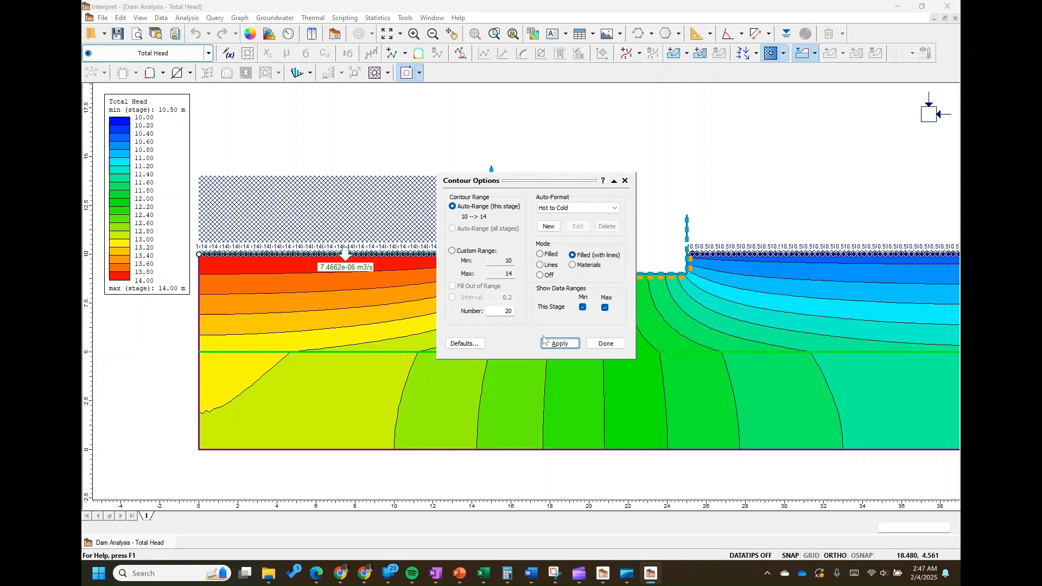
{"action": "left_click", "coordinate": [606, 343]}
- Add multiple flow lines at 10 evenly spaced locations along the upstream ground surface from x = 0 to x = 15
{"action": "left_click", "coordinate": [275, 19]}
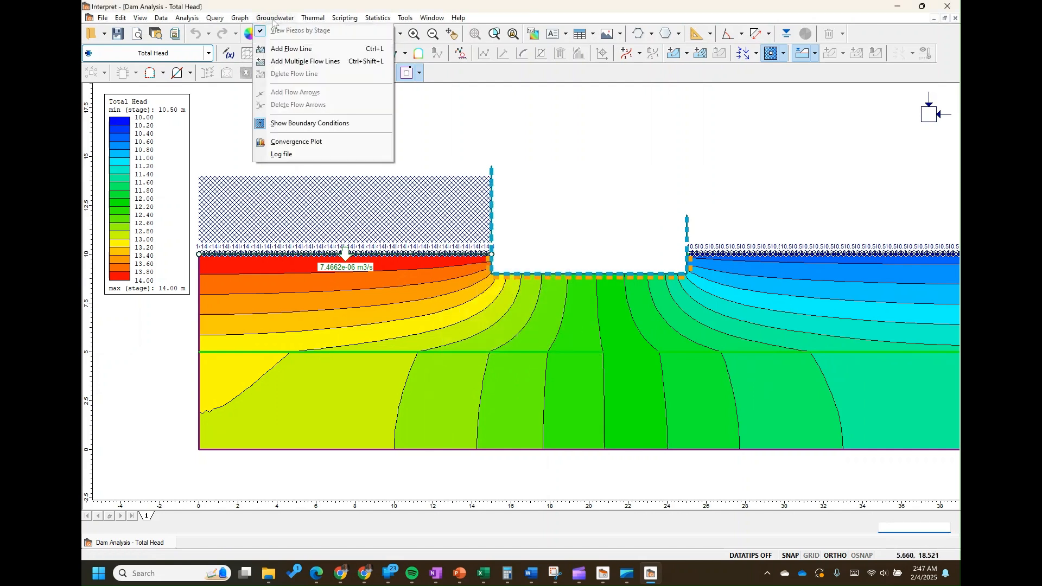
{"action": "left_click", "coordinate": [307, 62]}
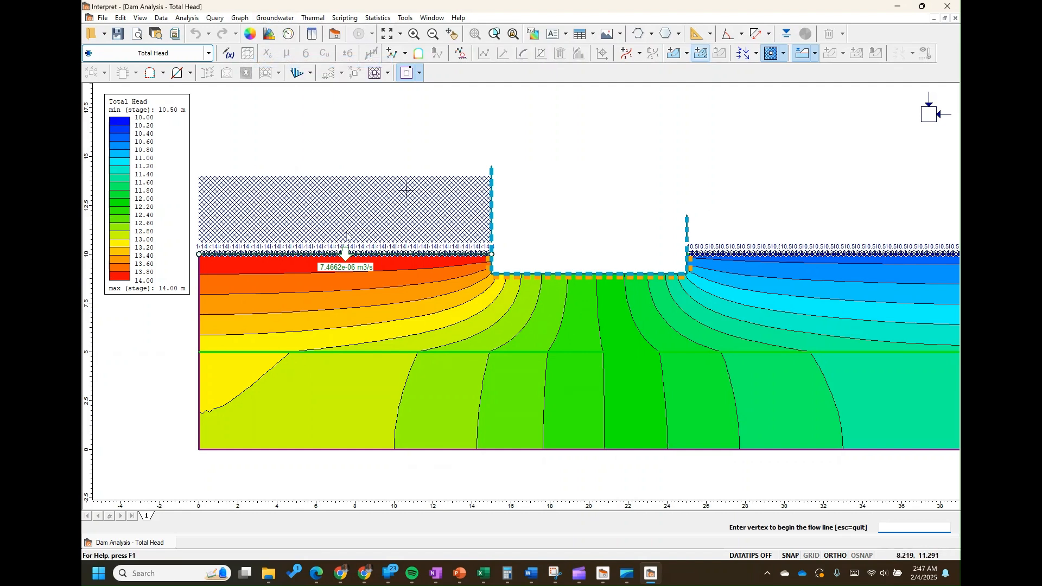
{"action": "left_click", "coordinate": [199, 255]}
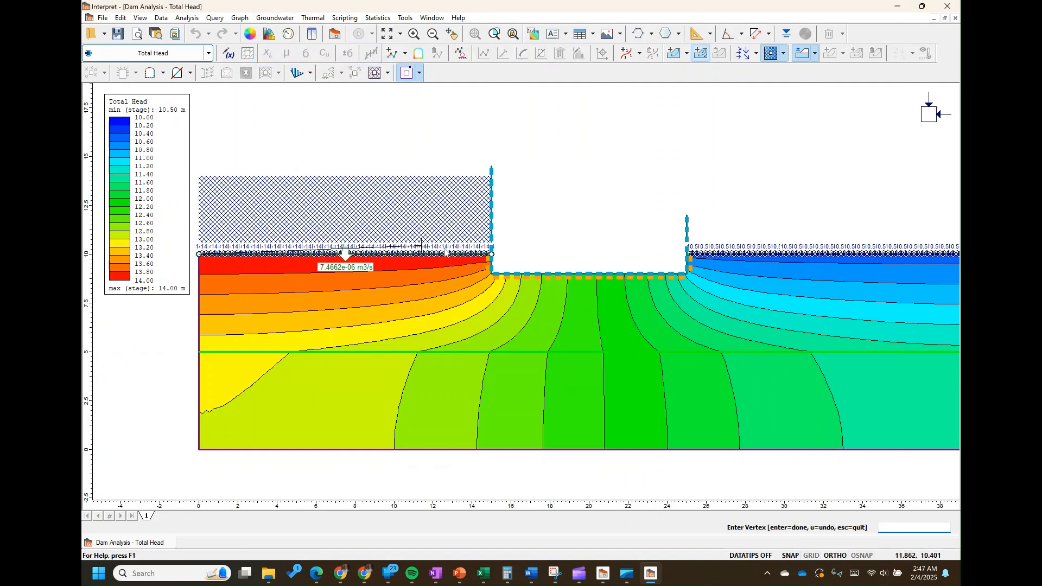
{"action": "left_click", "coordinate": [492, 253]}
{"action": "right_click", "coordinate": [566, 200]}
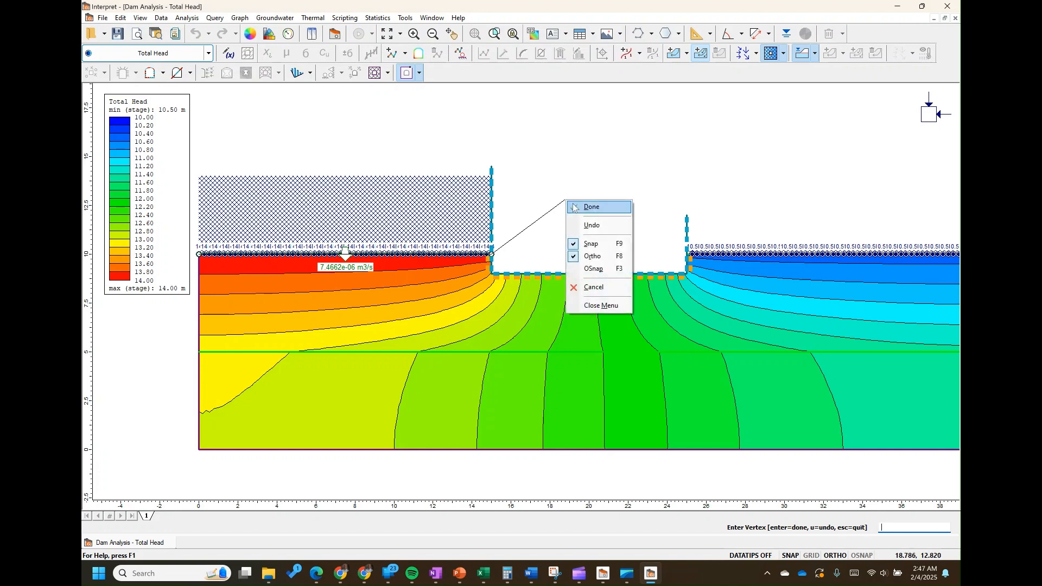
{"action": "left_click", "coordinate": [576, 206]}
{"action": "left_click", "coordinate": [407, 225]}
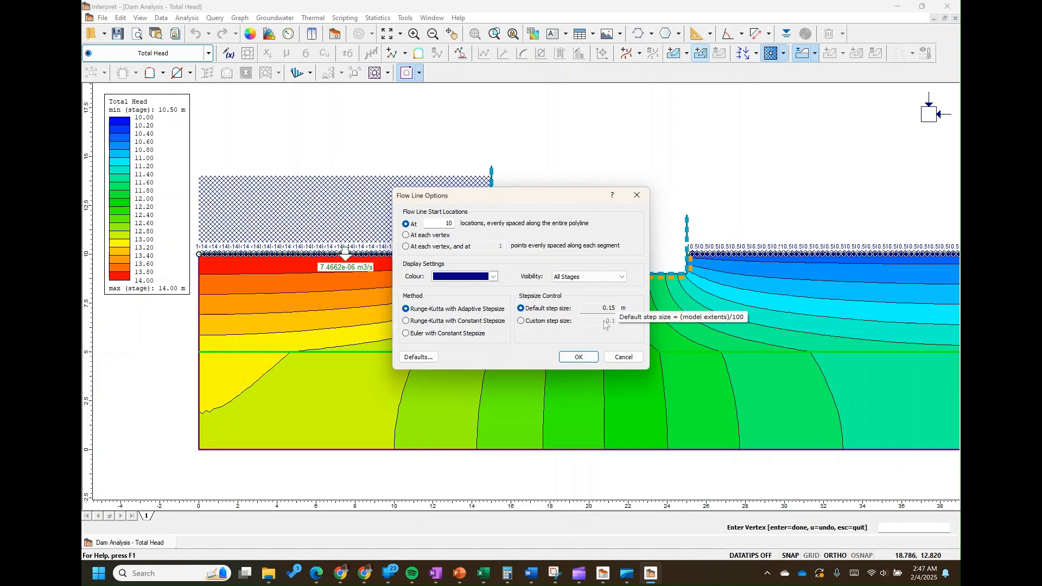
{"action": "left_click", "coordinate": [587, 357]}
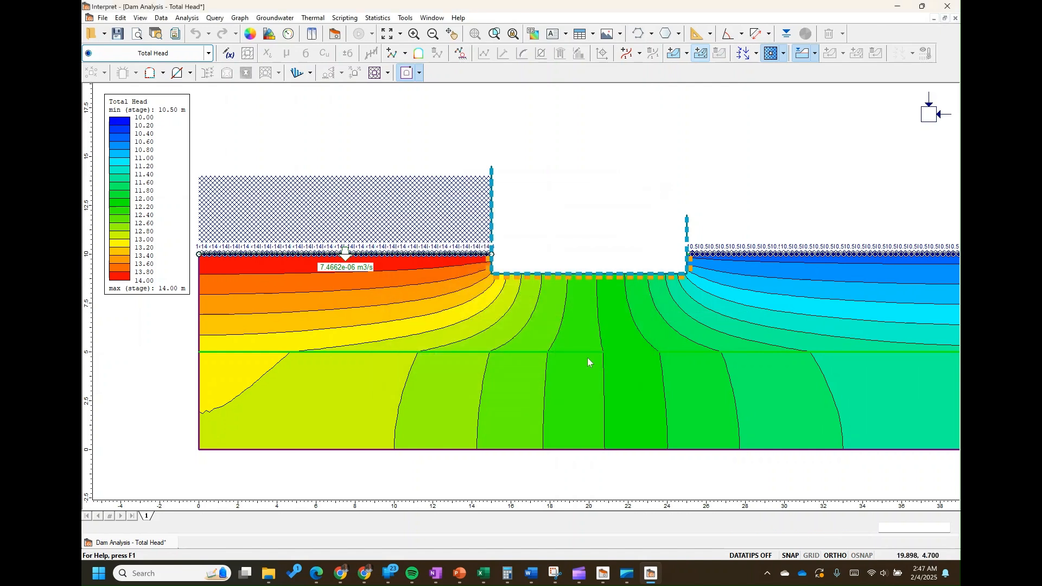
- Delete the outermost flow line that runs along the model's upstream edge and bottom boundary
{"action": "scroll", "coordinate": [381, 361], "scroll_direction": "down", "scroll_amount": 1}
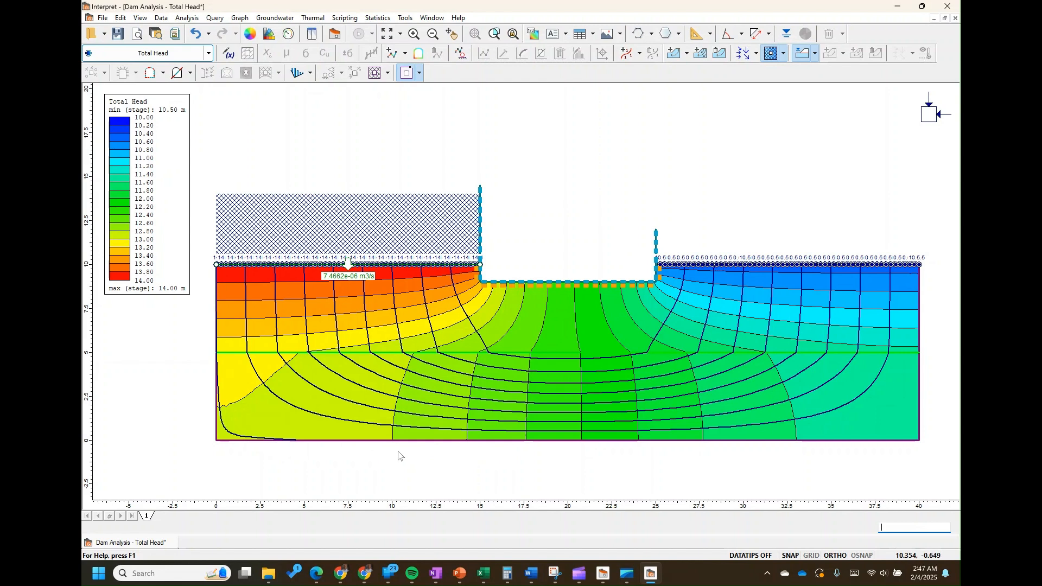
{"action": "right_click", "coordinate": [249, 438]}
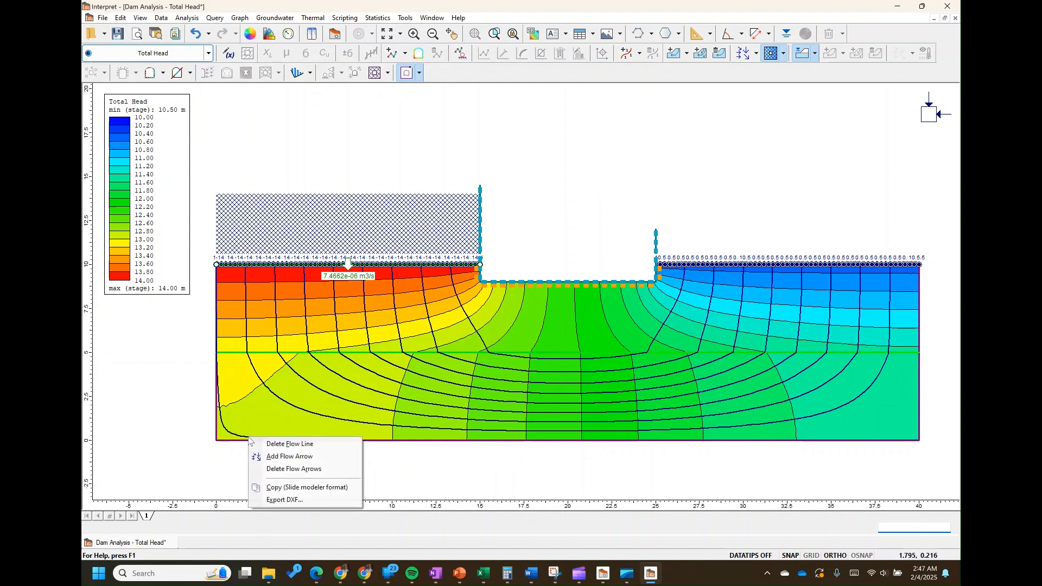
{"action": "left_click", "coordinate": [291, 445]}
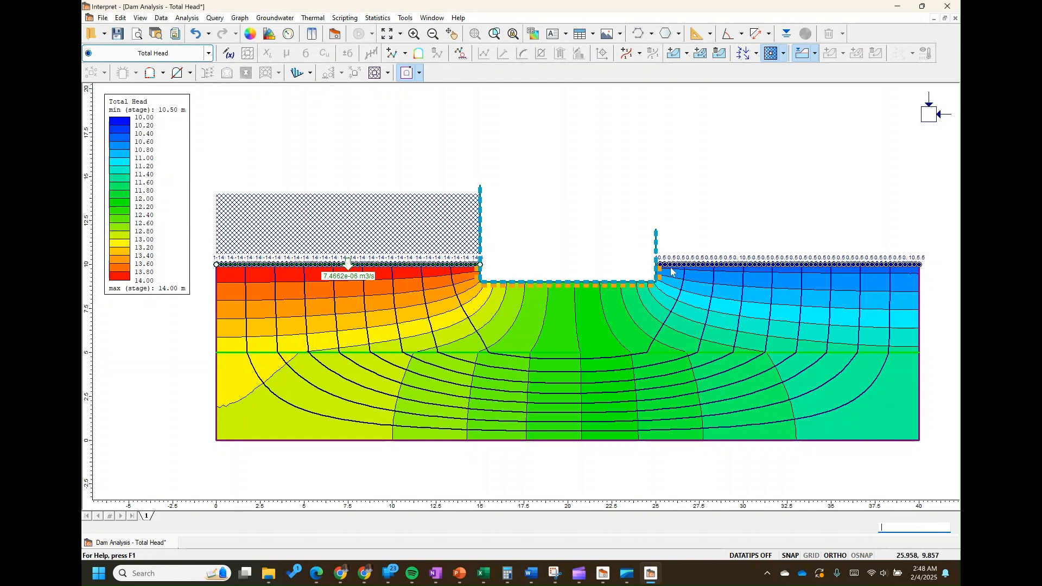
- Display the Total Hydraulic Gradient contours and look closely at the dam's downstream toe
{"action": "left_click", "coordinate": [208, 53]}
{"action": "mouse_move", "coordinate": [201, 73]}
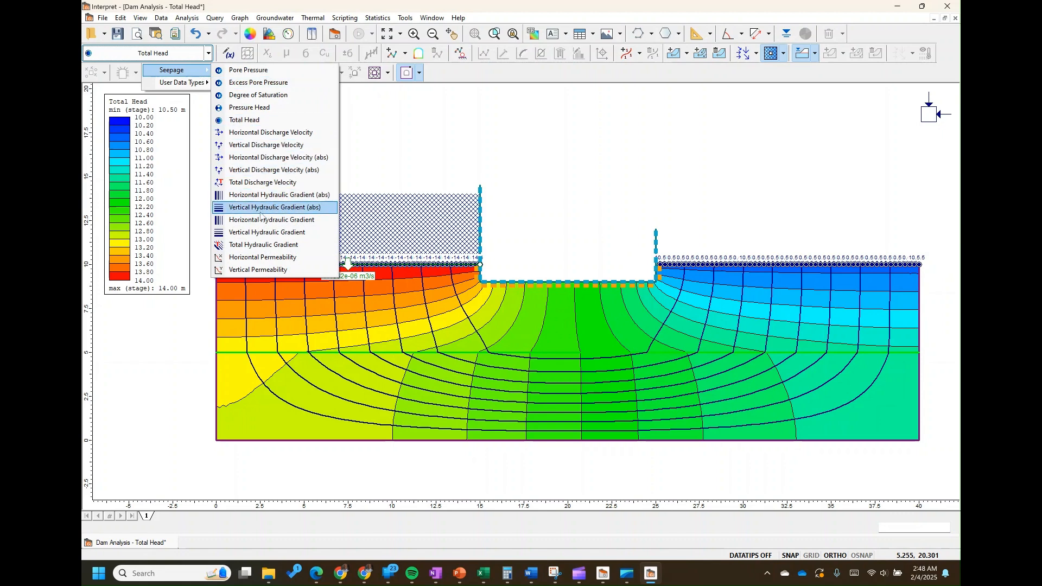
{"action": "left_click", "coordinate": [261, 246]}
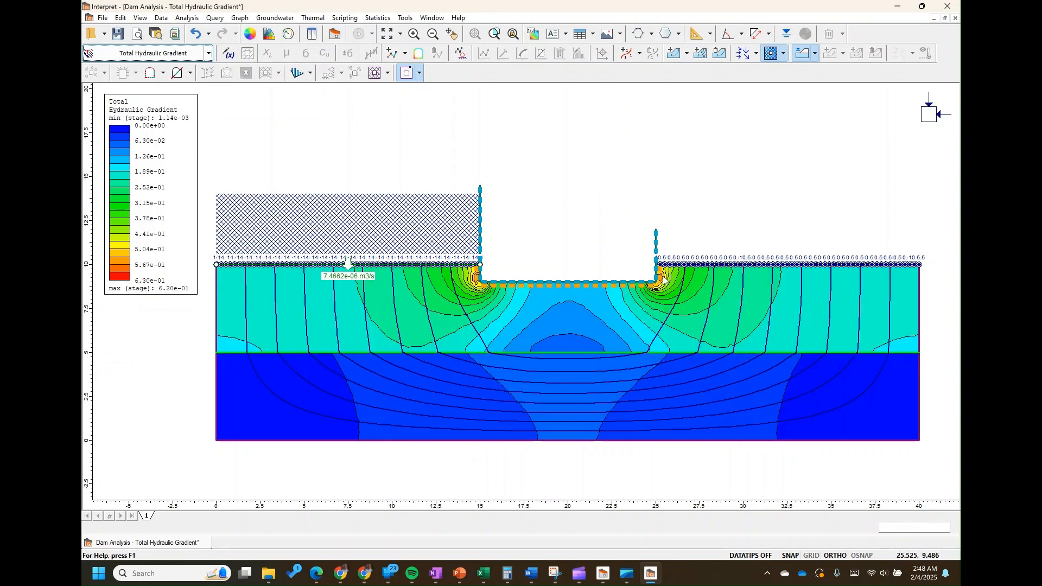
{"action": "scroll", "coordinate": [703, 283], "scroll_direction": "up", "scroll_amount": 3}
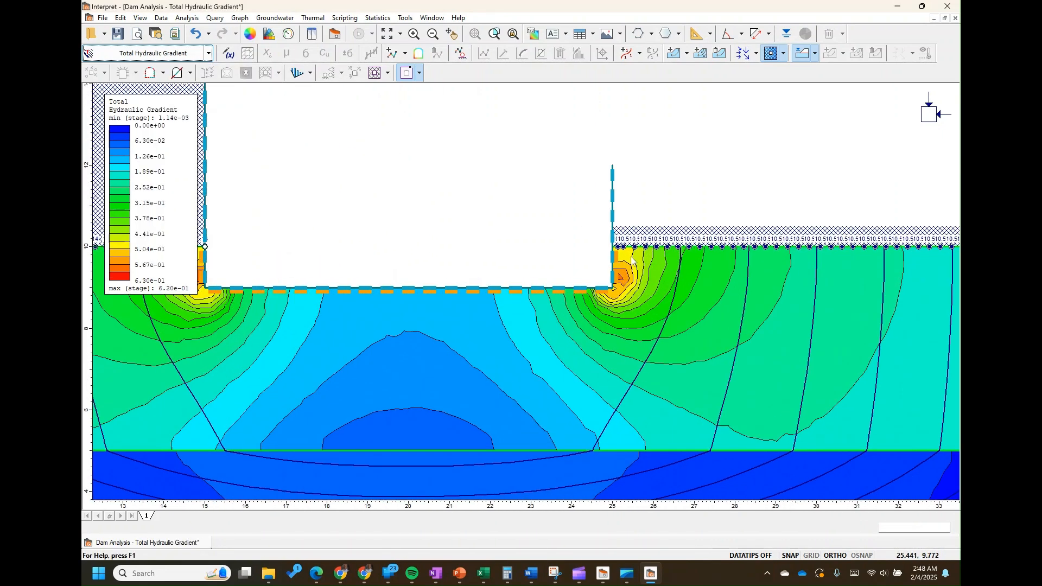
- Add a two-location material query just below the ground surface beside the downstream toe, from about x = 25.2 to x = 26.1
{"action": "left_click", "coordinate": [230, 18]}
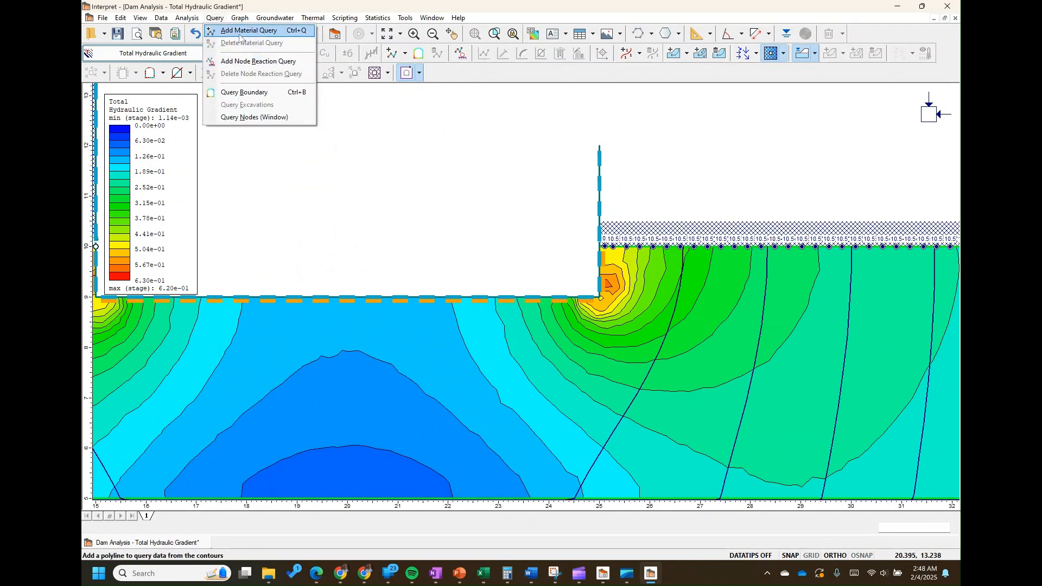
{"action": "left_click", "coordinate": [242, 30]}
{"action": "left_click", "coordinate": [609, 259]}
{"action": "right_click", "coordinate": [653, 271]}
{"action": "left_click", "coordinate": [674, 279]}
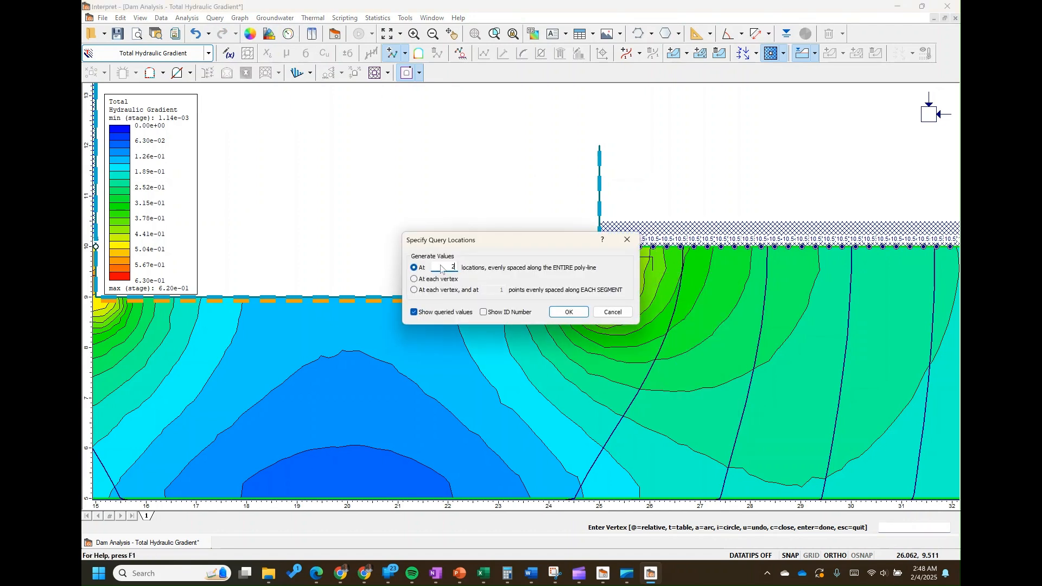
{"action": "left_click", "coordinate": [569, 312]}
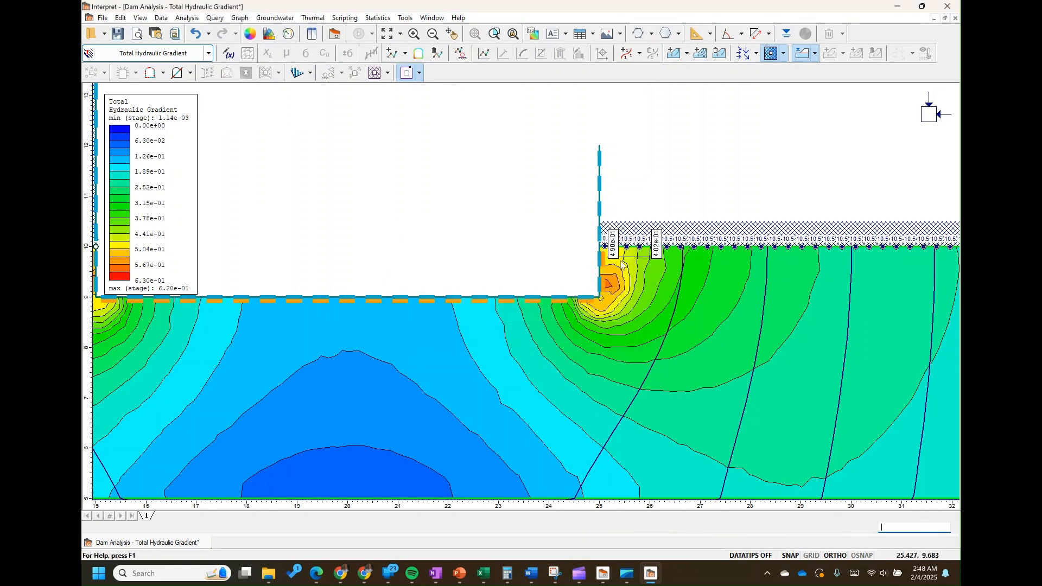
- Add a material query along the dam's base from (15, 9) to (25, 9), showing values at 6 evenly spaced locations
{"action": "scroll", "coordinate": [626, 245], "scroll_direction": "up", "scroll_amount": 1}
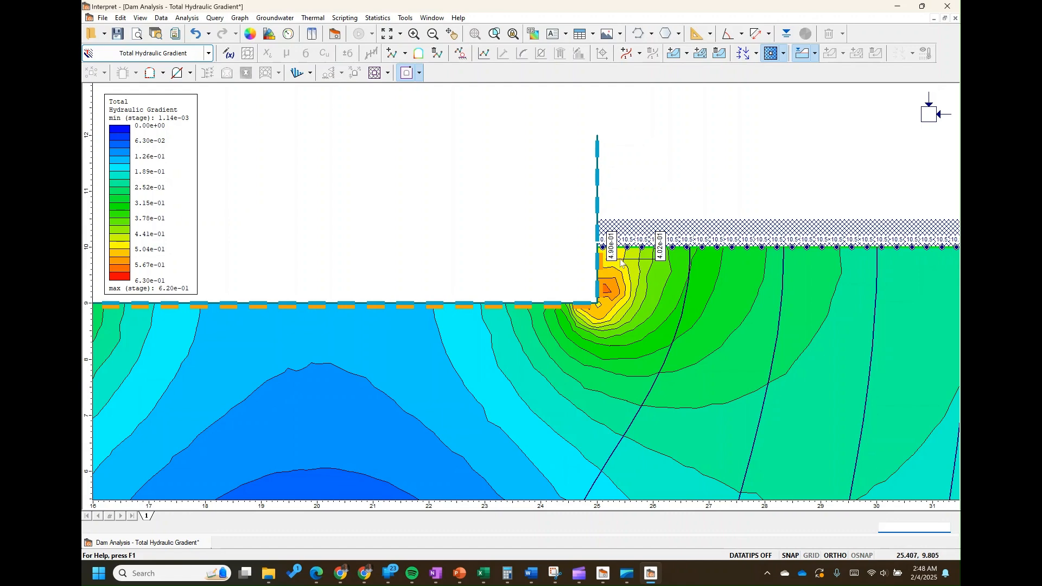
{"action": "scroll", "coordinate": [626, 263], "scroll_direction": "down", "scroll_amount": 3}
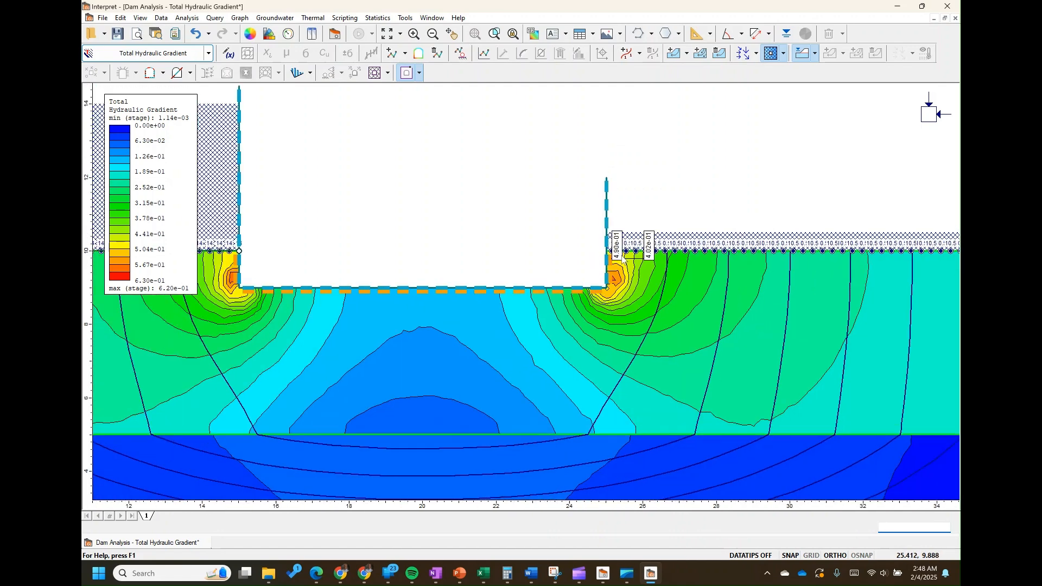
{"action": "scroll", "coordinate": [628, 255], "scroll_direction": "down", "scroll_amount": 1}
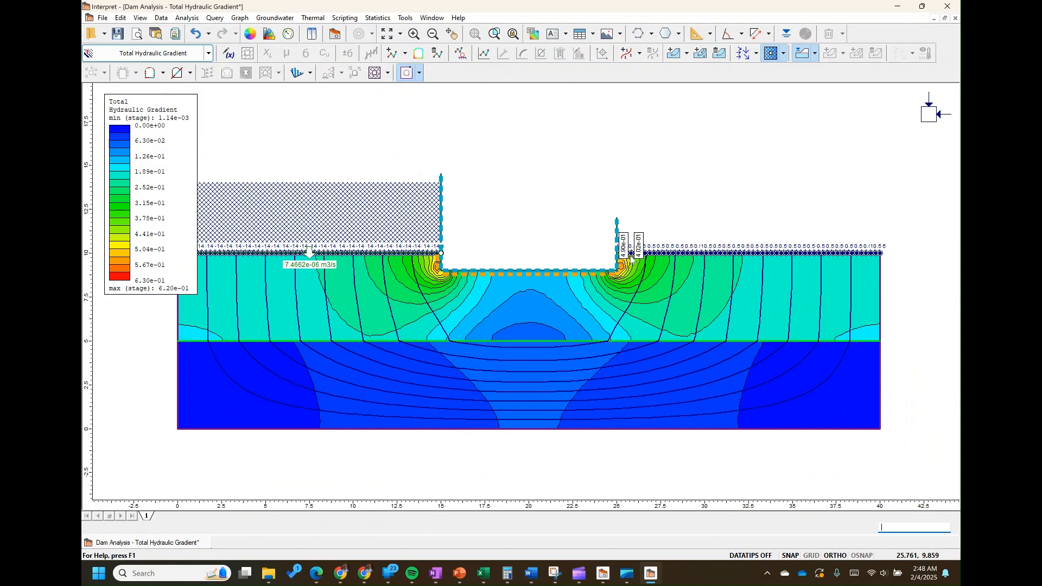
{"action": "scroll", "coordinate": [628, 264], "scroll_direction": "up", "scroll_amount": 1}
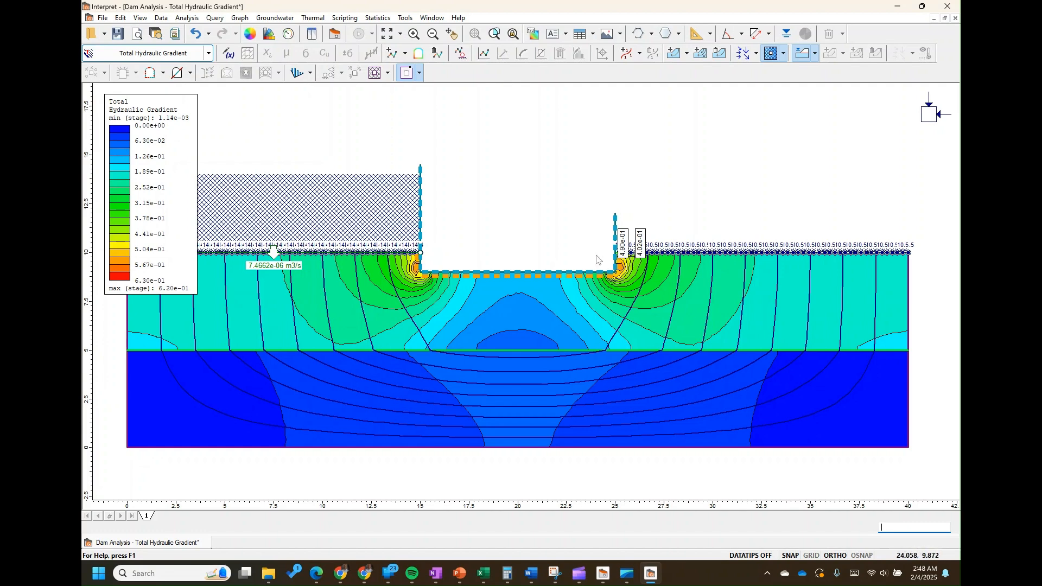
{"action": "scroll", "coordinate": [519, 283], "scroll_direction": "up", "scroll_amount": 5}
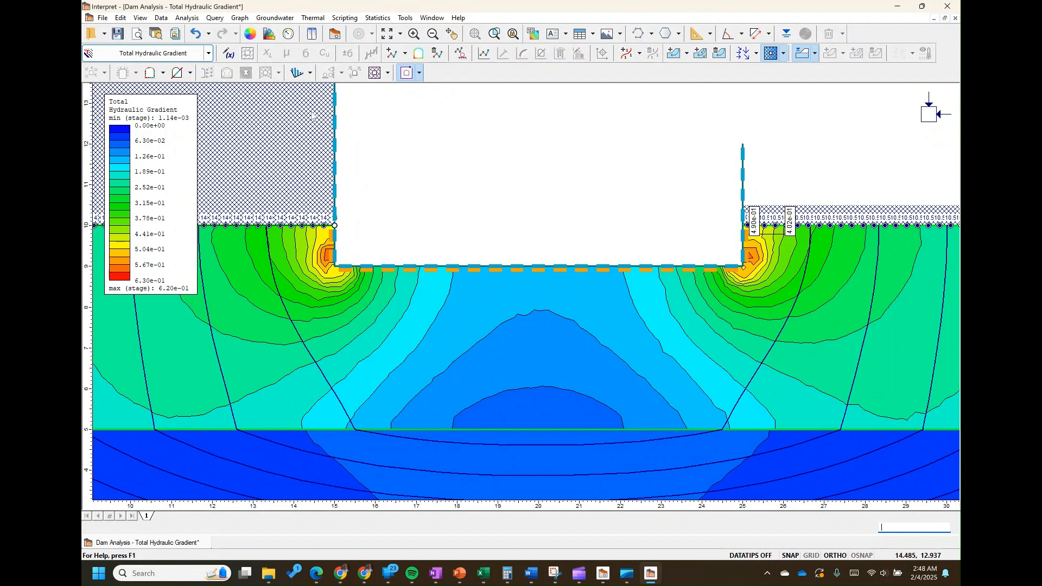
{"action": "left_click", "coordinate": [217, 18]}
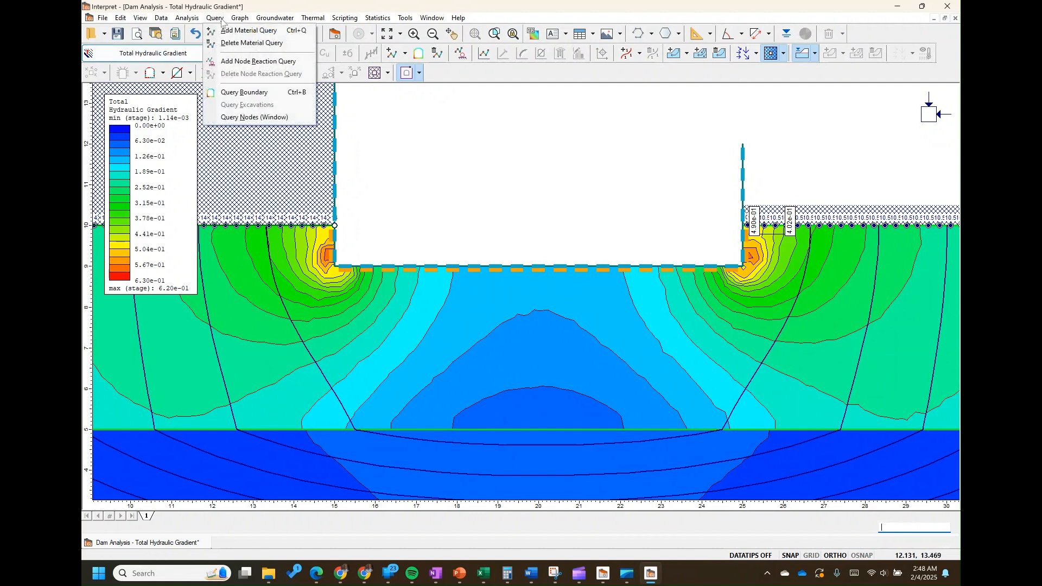
{"action": "left_click", "coordinate": [228, 32]}
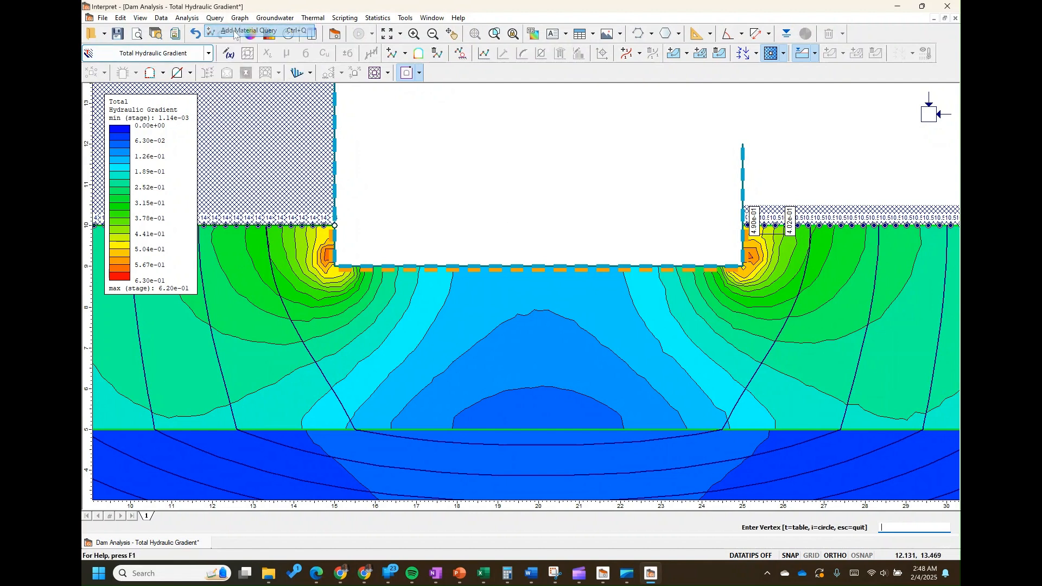
{"action": "left_click", "coordinate": [335, 266]}
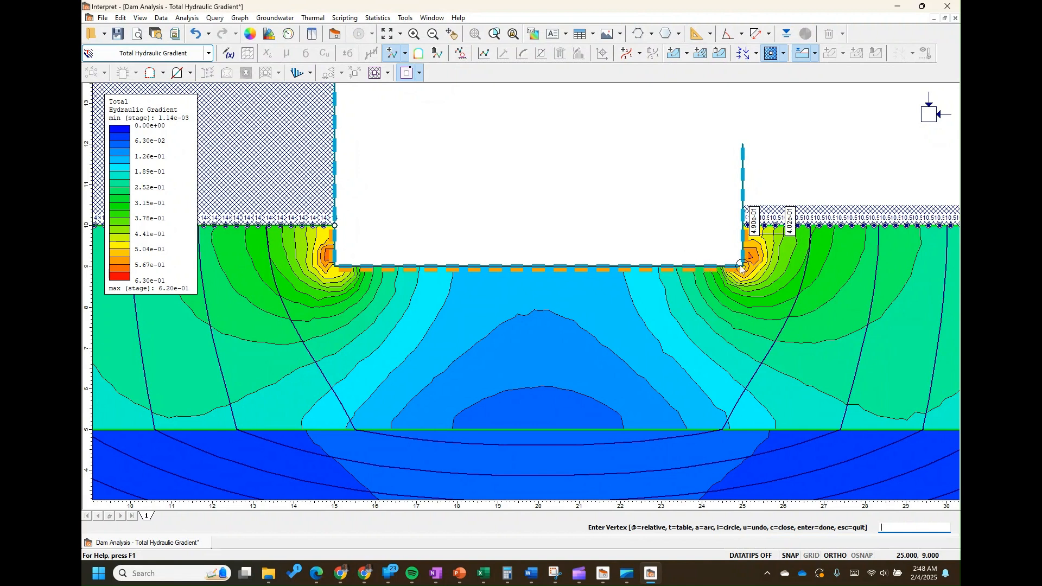
{"action": "right_click", "coordinate": [644, 216]}
{"action": "left_click", "coordinate": [657, 224]}
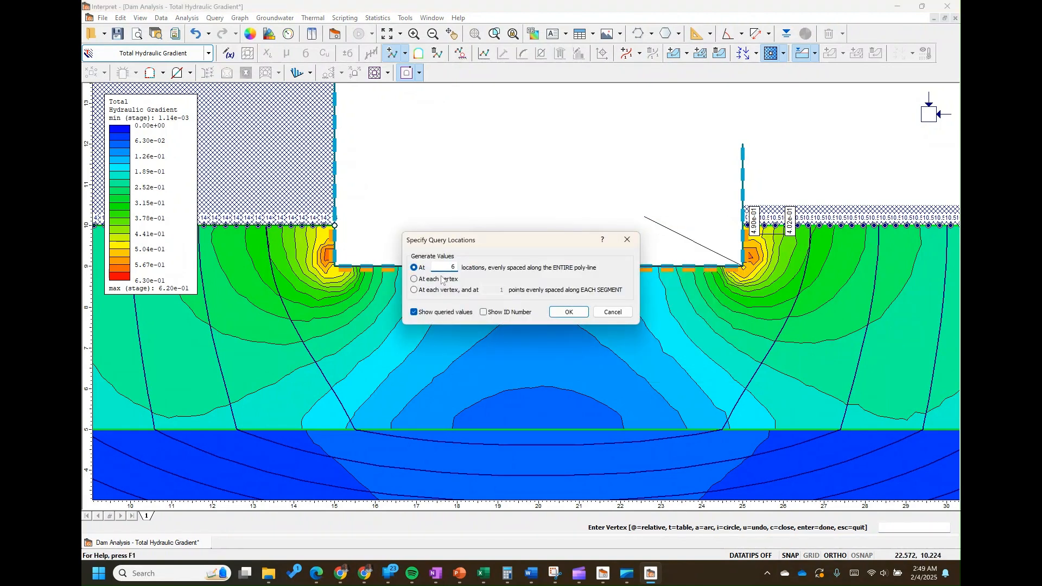
{"action": "left_click", "coordinate": [567, 312]}
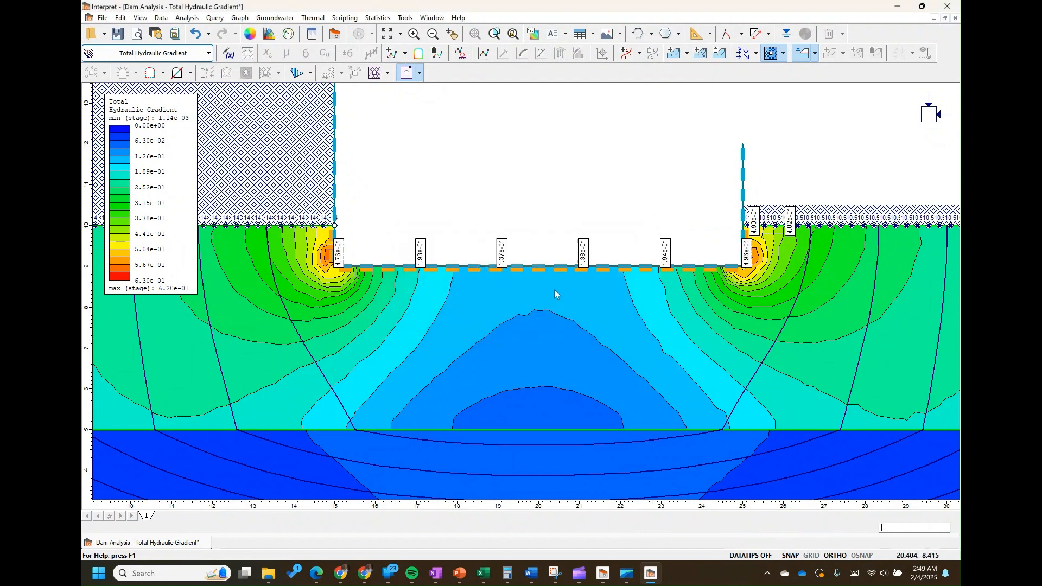
- Display the Pore Pressure contours and examine the queried values along the dam's base
{"action": "left_click", "coordinate": [208, 52]}
{"action": "mouse_move", "coordinate": [206, 71]}
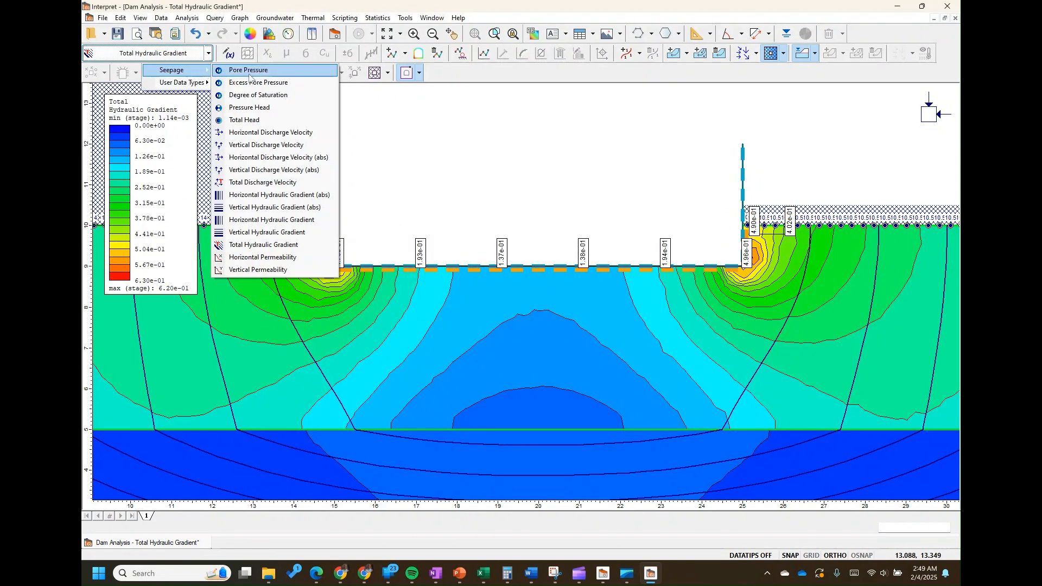
{"action": "left_click", "coordinate": [249, 75]}
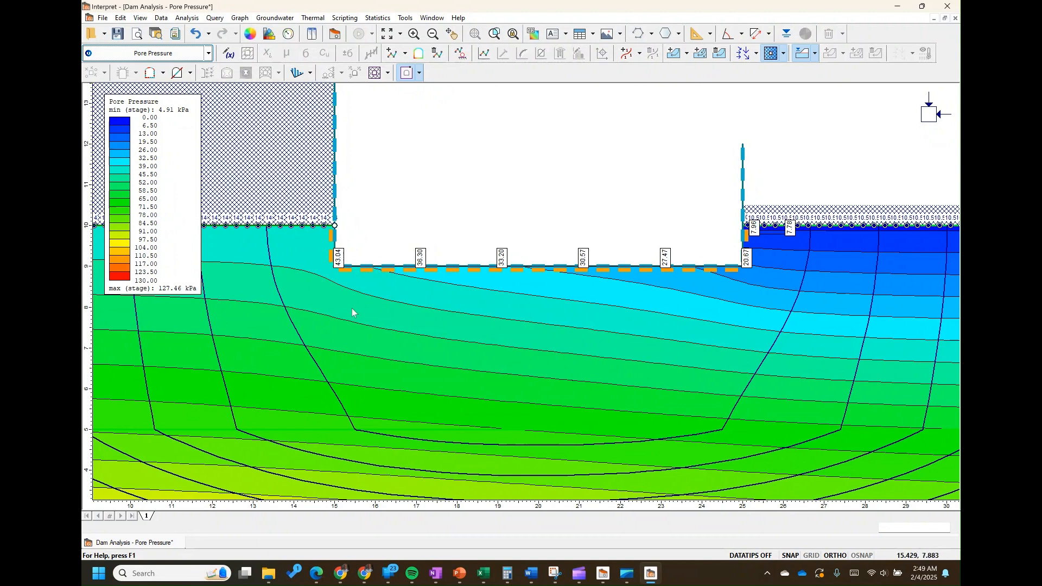
{"action": "scroll", "coordinate": [417, 315], "scroll_direction": "down", "scroll_amount": 2}
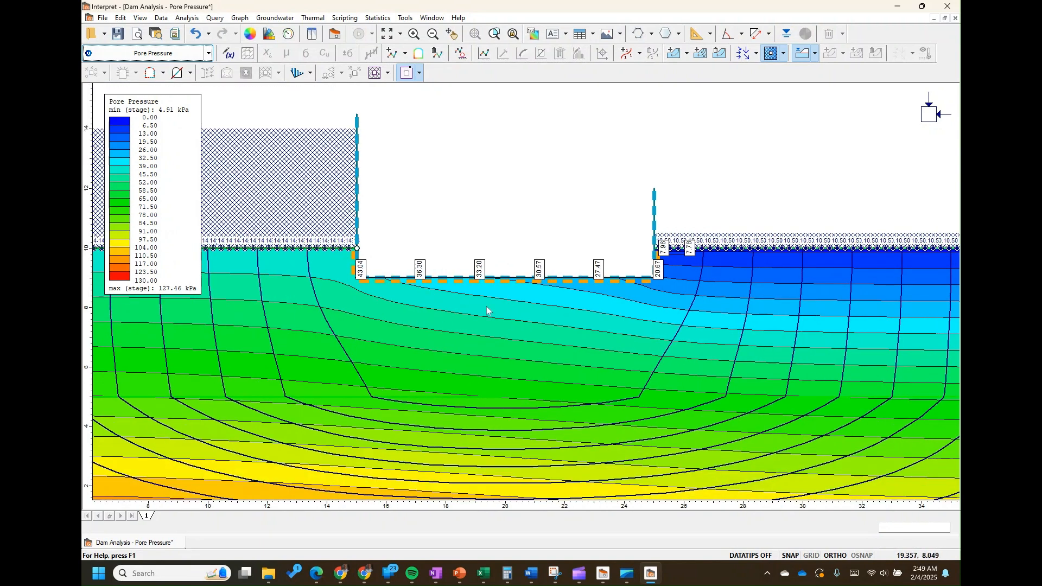
{"action": "scroll", "coordinate": [487, 310], "scroll_direction": "down", "scroll_amount": 1}
- Switch the contour plot back to Total Hydraulic Gradient
{"action": "left_click", "coordinate": [208, 52]}
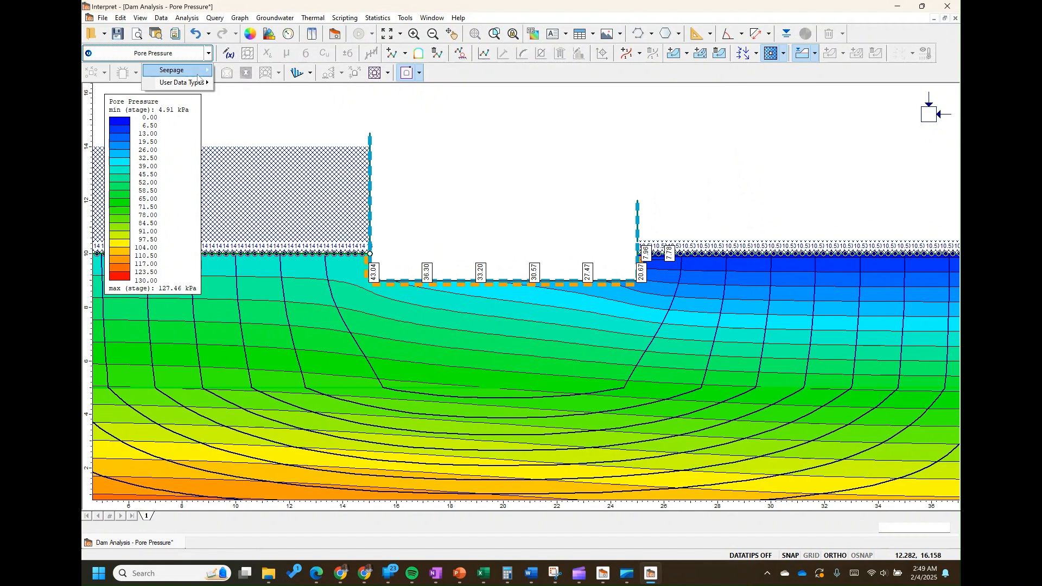
{"action": "mouse_move", "coordinate": [173, 70]}
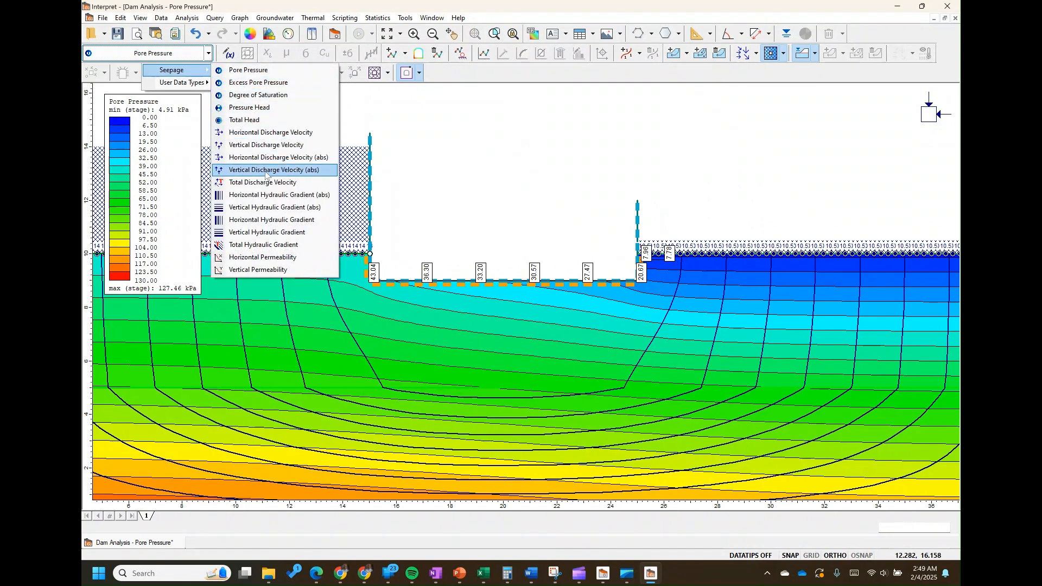
{"action": "left_click", "coordinate": [268, 245]}
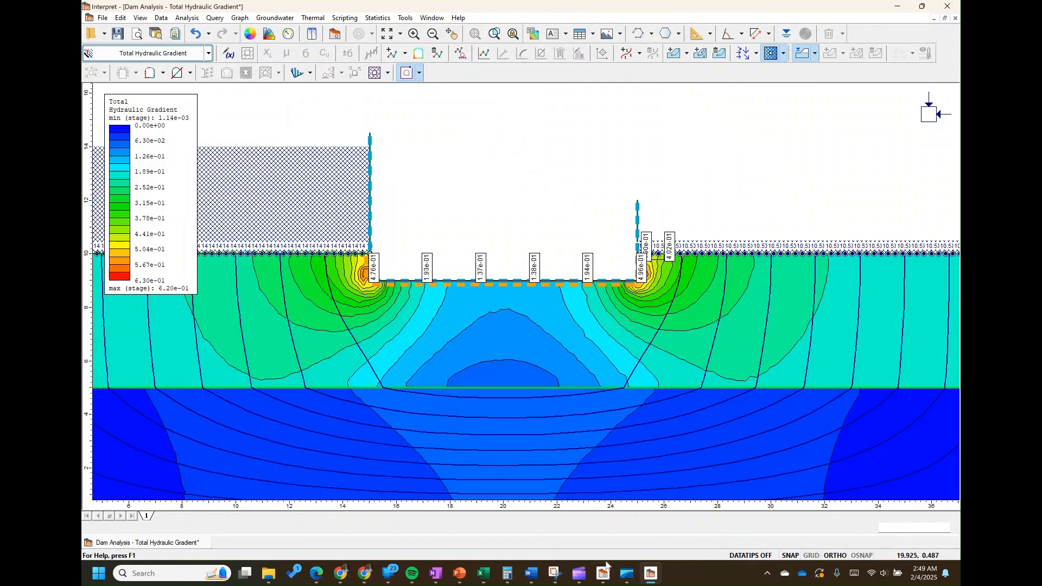
- Switch to RS2 to view the meshed model, and return to Interpret to view the full hydraulic gradient section
{"action": "mouse_move", "coordinate": [605, 573]}
{"action": "left_click", "coordinate": [606, 542]}
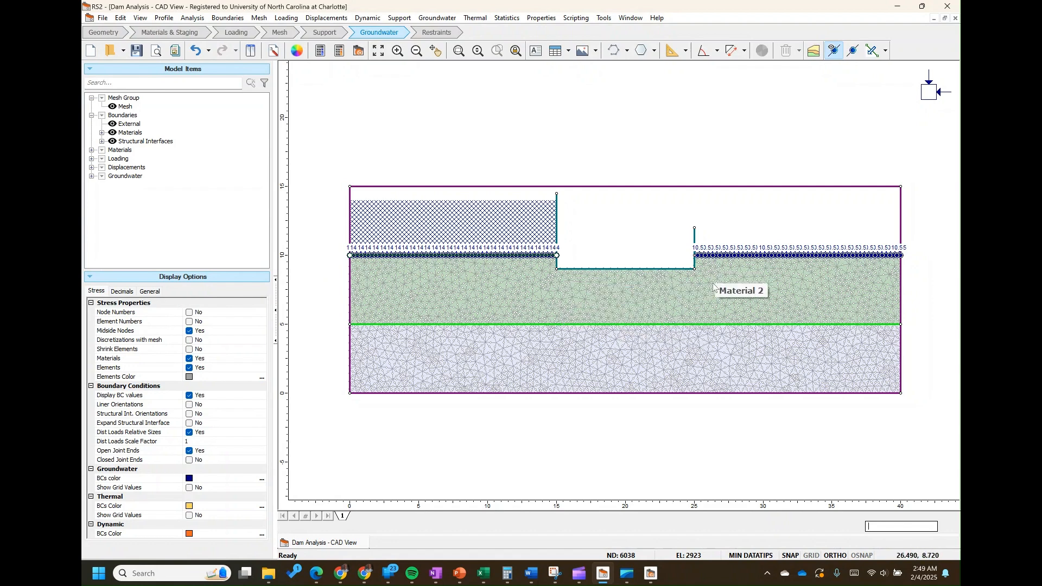
{"action": "left_click", "coordinate": [653, 573]}
{"action": "scroll", "coordinate": [544, 305], "scroll_direction": "down", "scroll_amount": 3}
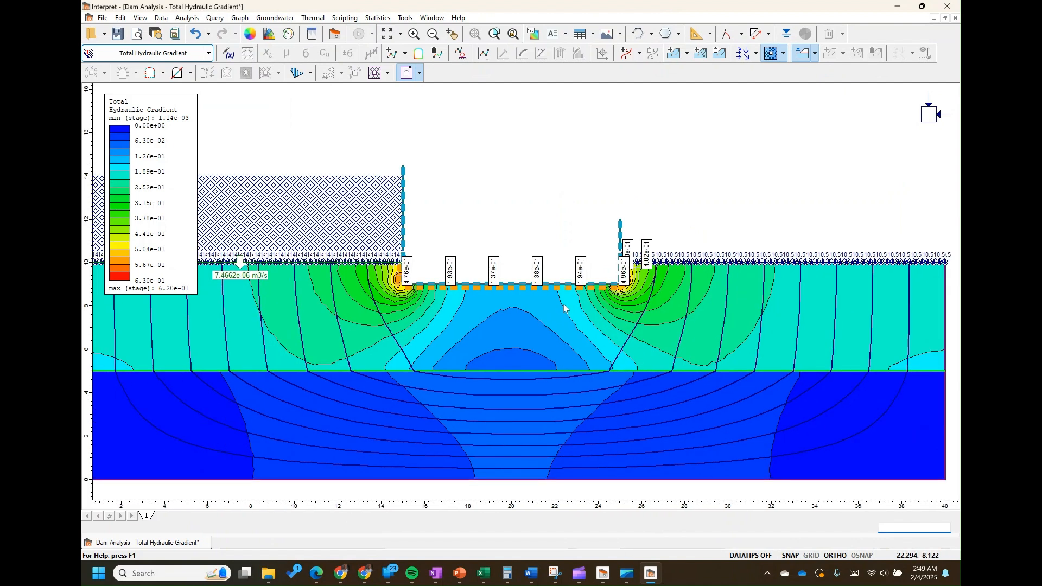
{"action": "scroll", "coordinate": [570, 315], "scroll_direction": "up", "scroll_amount": 1}
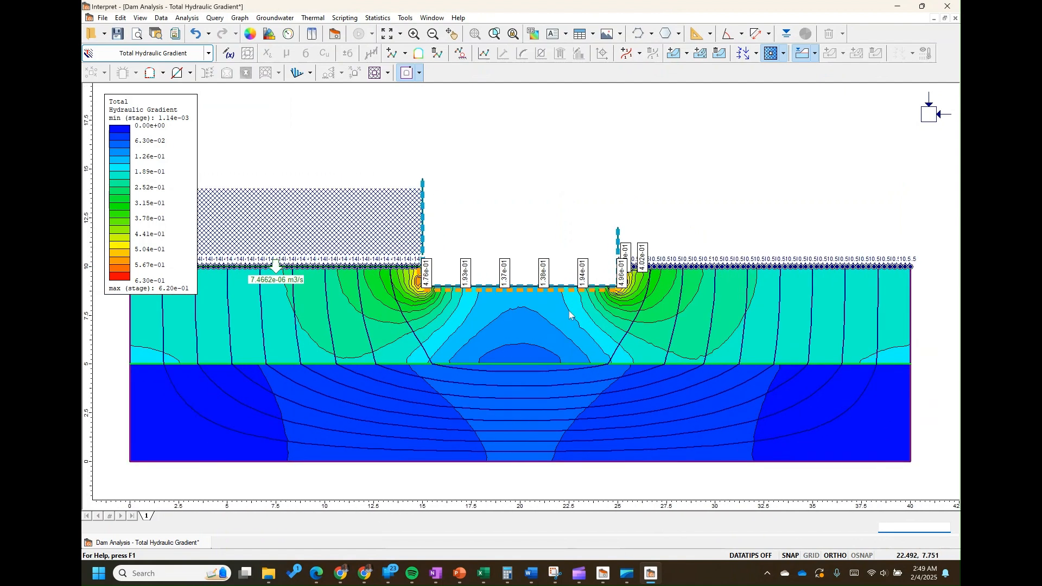